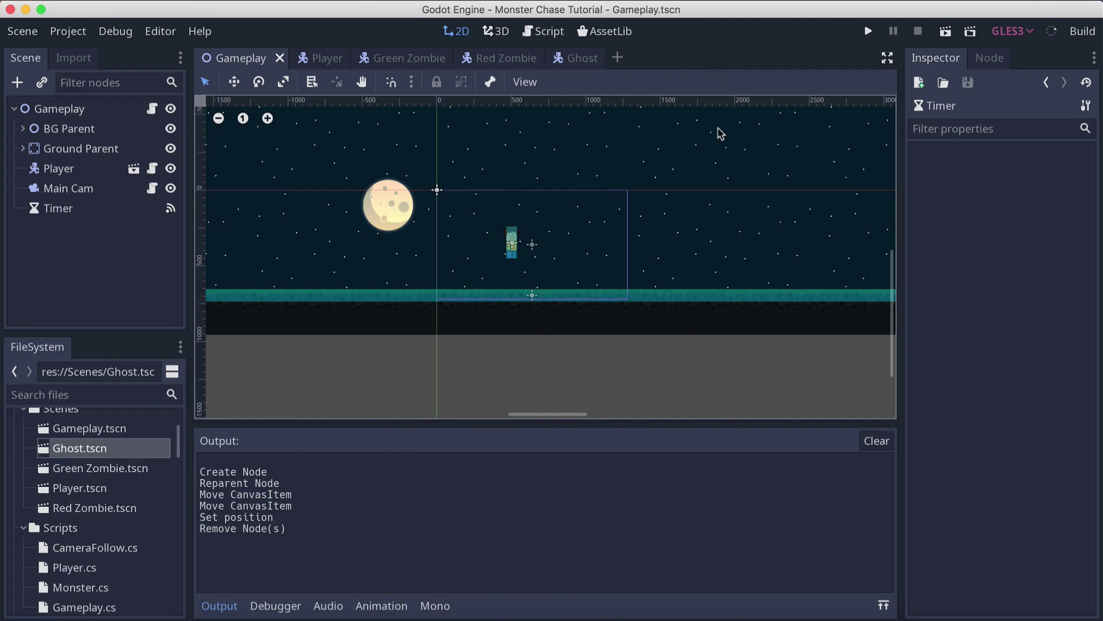
Step: On the Green Zombie root, untick Collision Mask bit 1, leaving layer 2, and save the scene
left_click(403, 58)
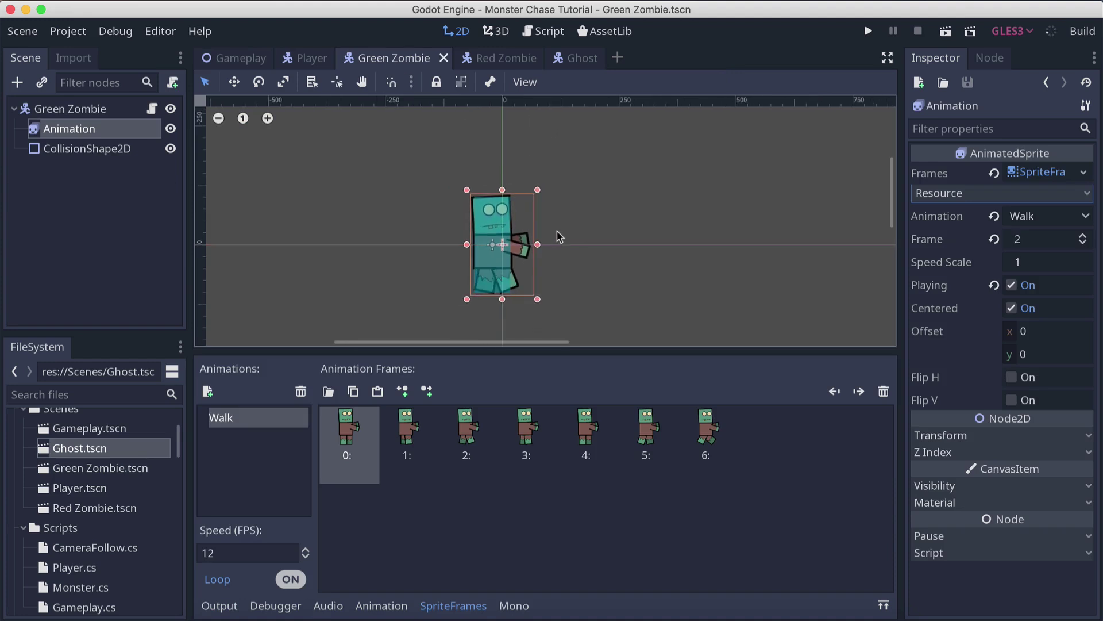
left_click(70, 109)
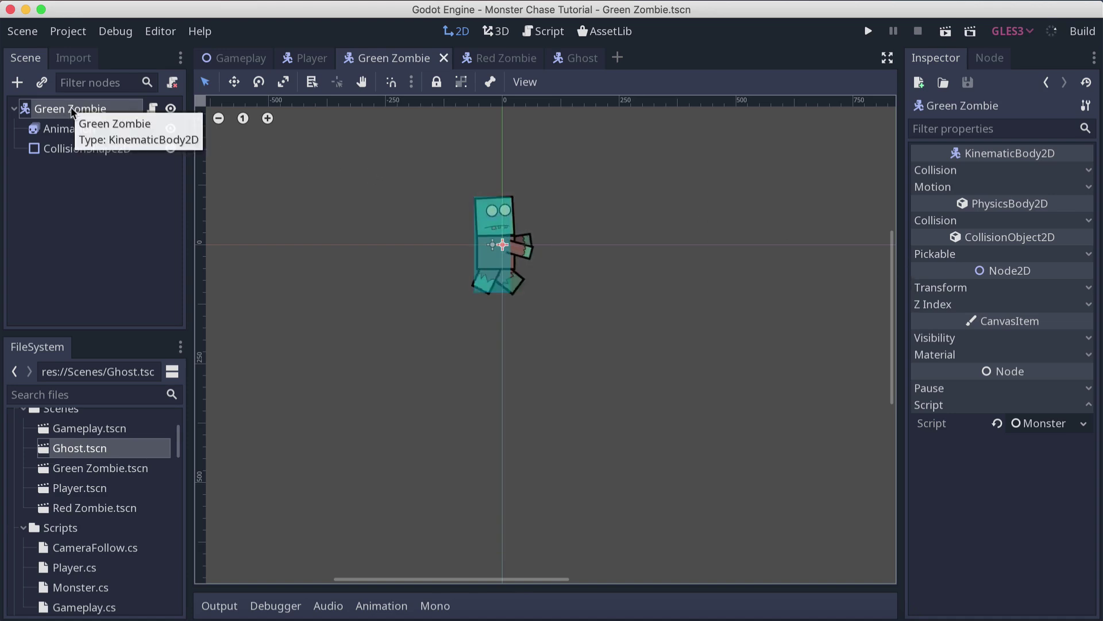
left_click(951, 222)
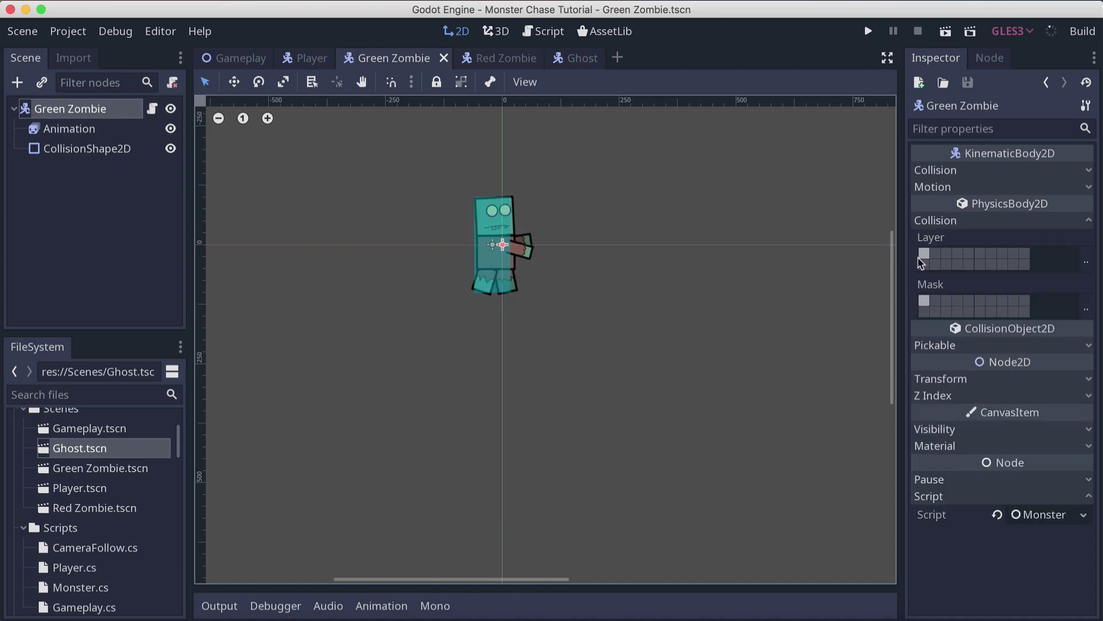
left_click(925, 300)
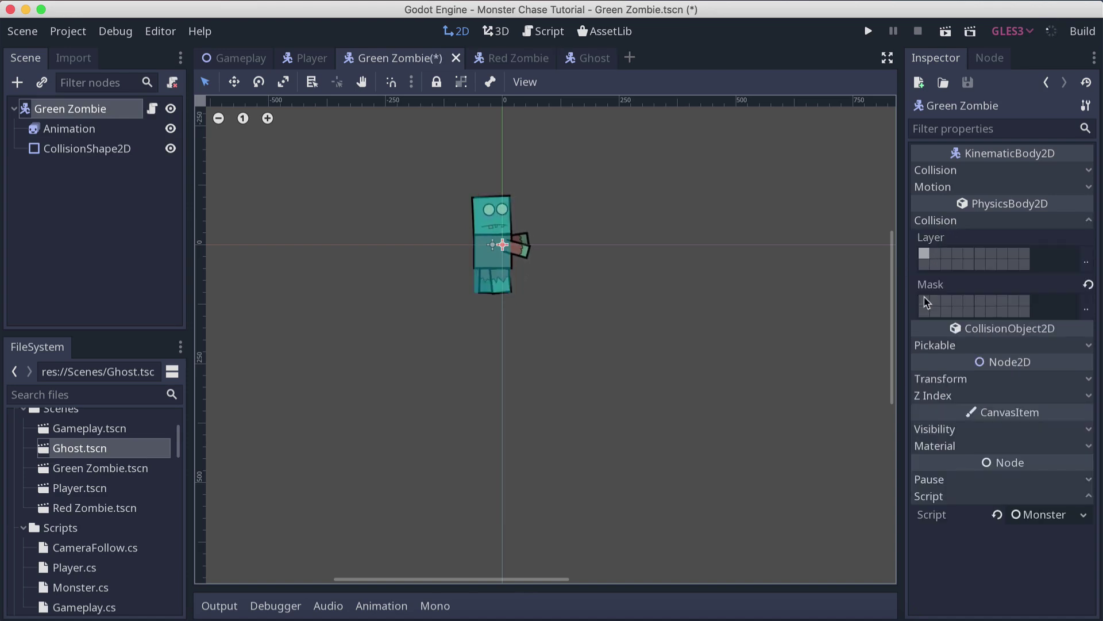
key("super+s")
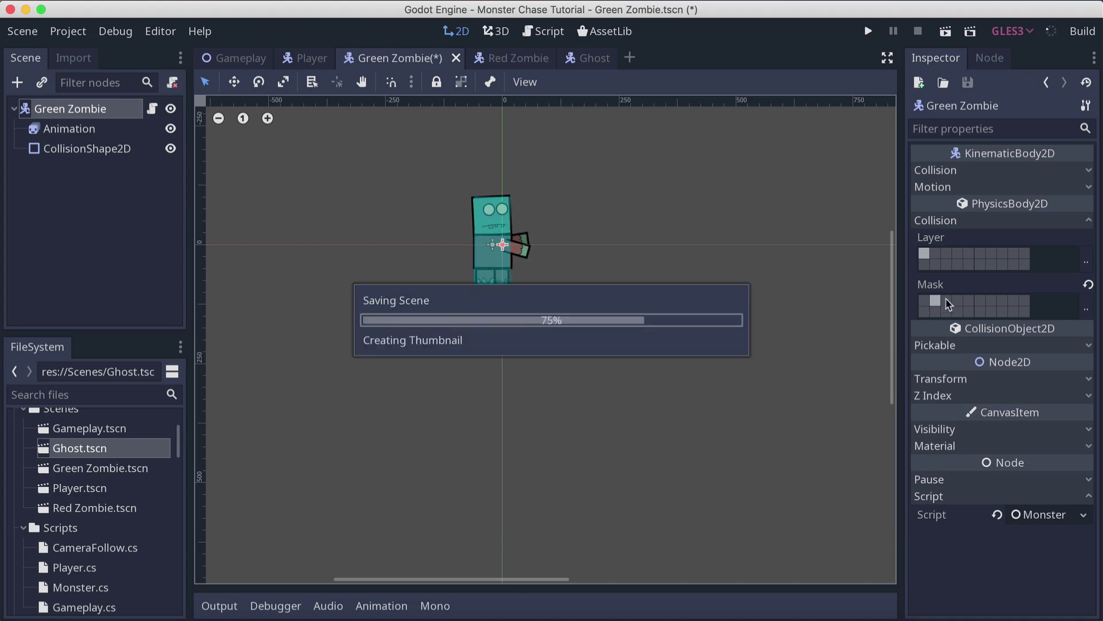
Step: Set the Red Zombie's collision mask to layer 2 only and save its scene
left_click(483, 60)
left_click(87, 108)
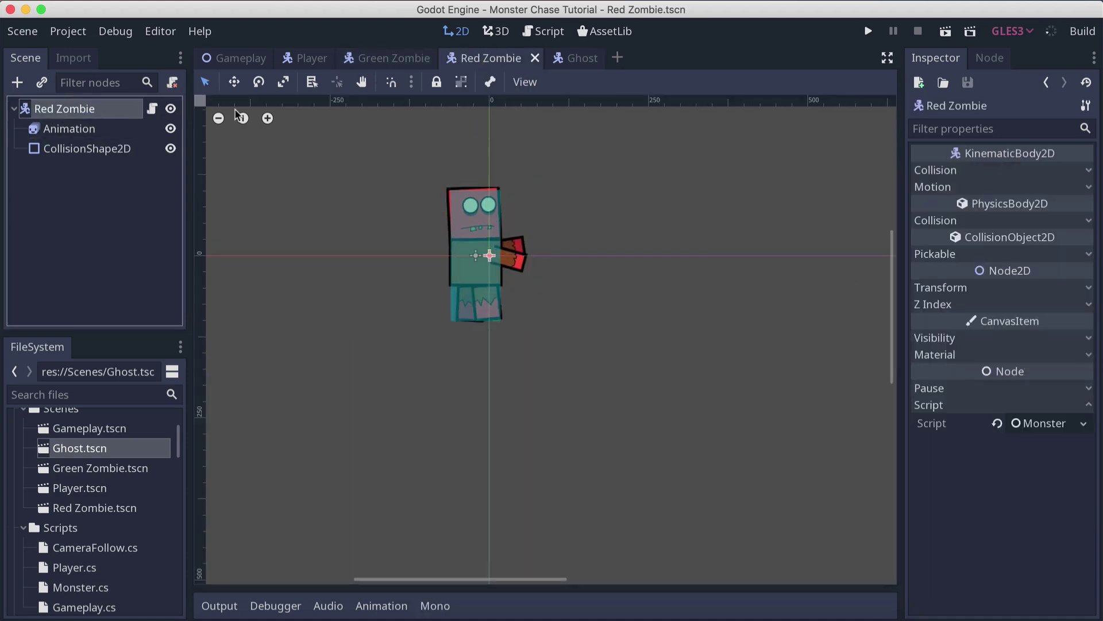
left_click(935, 222)
left_click(924, 301)
key("super+s")
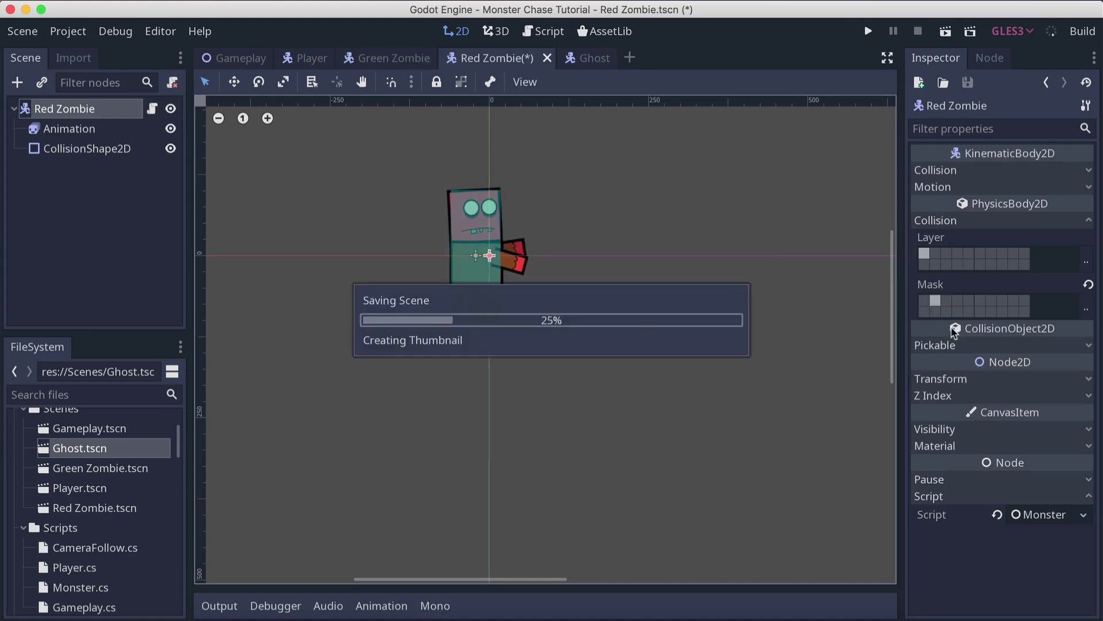
Step: Set the Ghost's collision mask to layer 2 only, save it, and return to the Gameplay scene
left_click(587, 58)
left_click(76, 112)
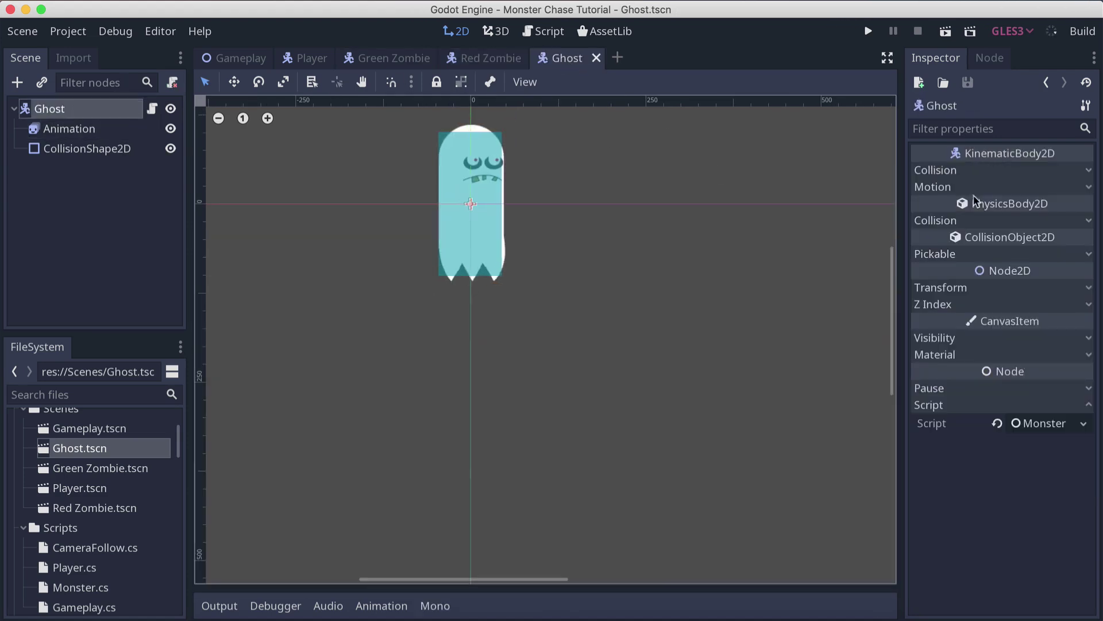
left_click(936, 223)
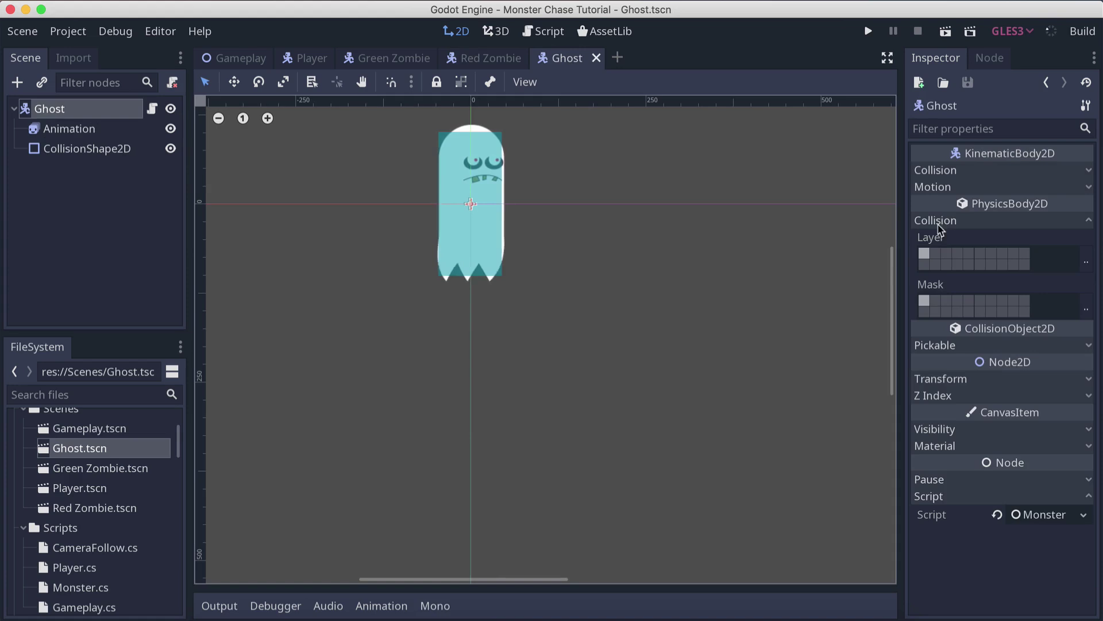
left_click(924, 301)
left_click(935, 301)
key("super+s")
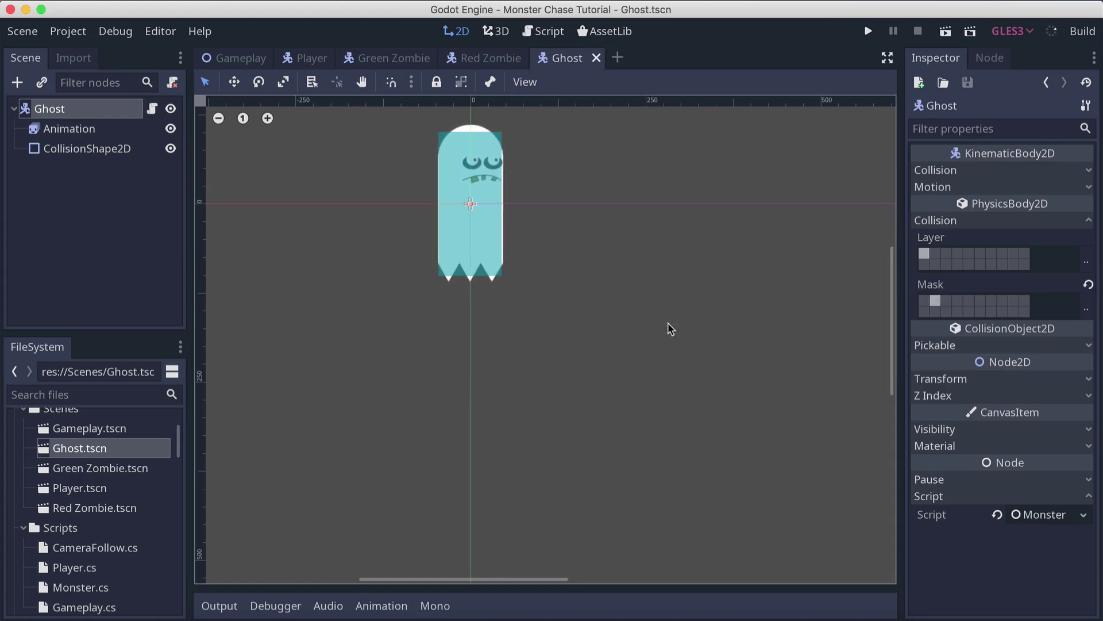
left_click(235, 58)
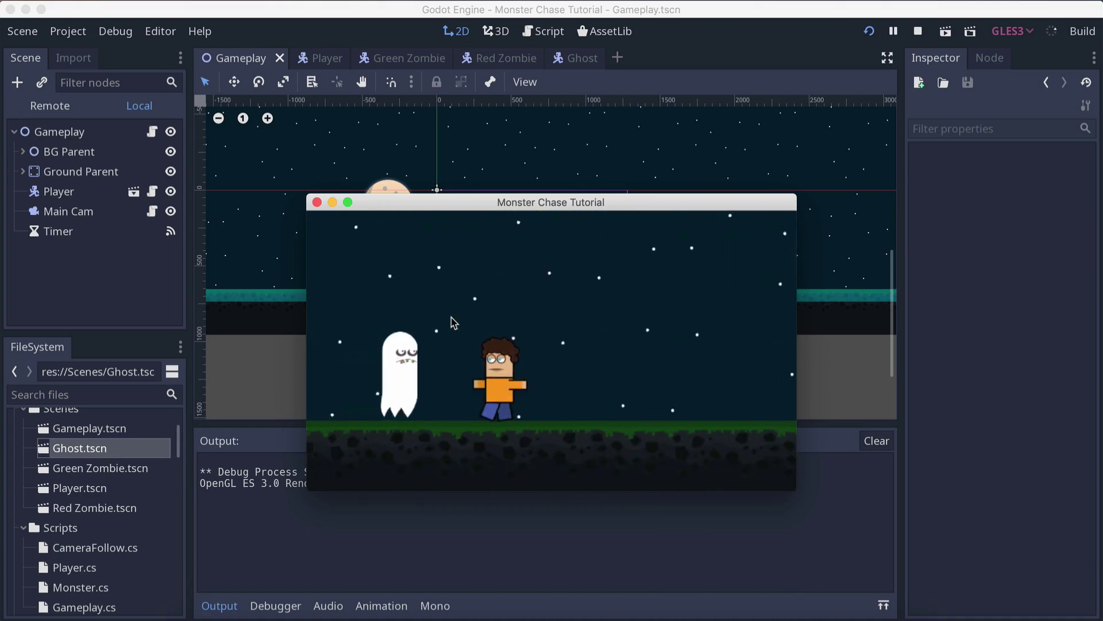
Step: Jump the player back and forth over the ghost in the running game
key("space")
key("Right")
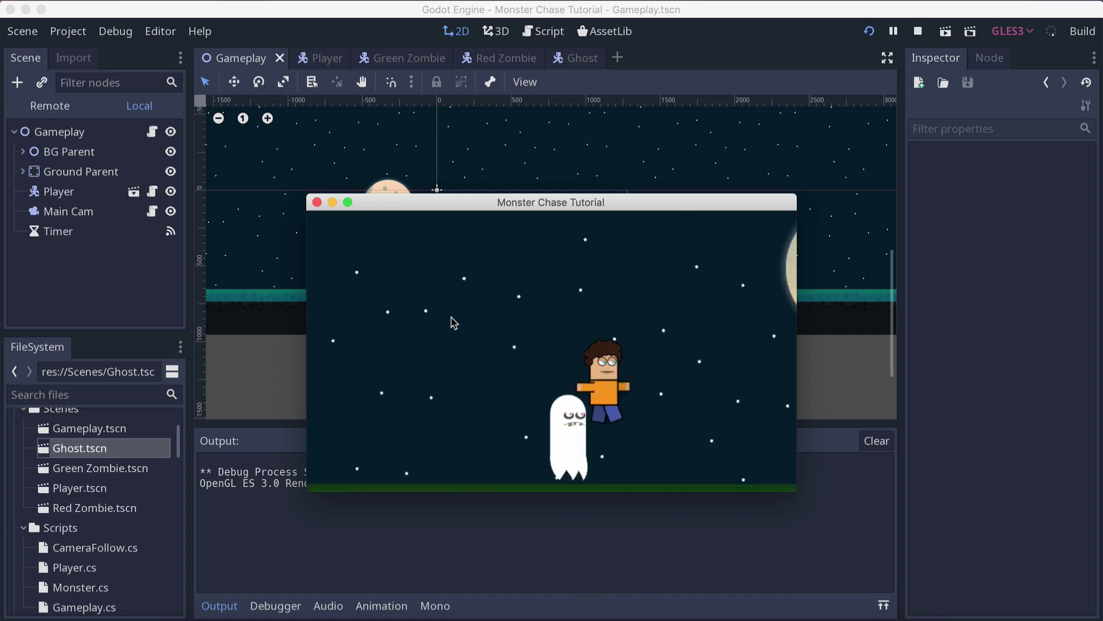
key("Left")
key("space")
key("Right")
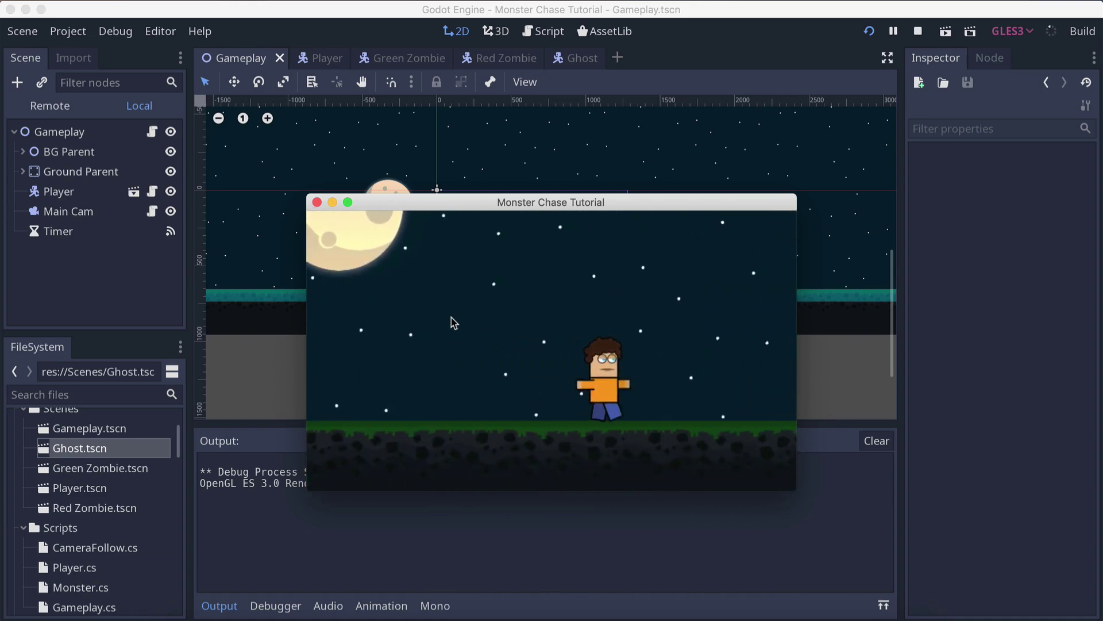
key("space")
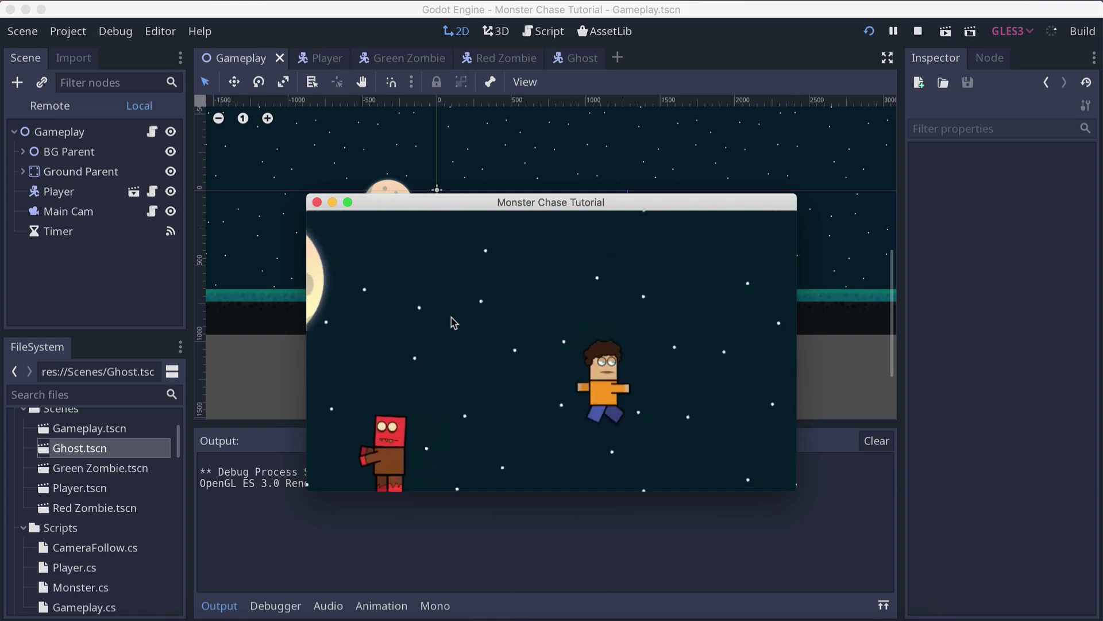
Step: Jump the player over the green zombie, then close the game and clear the output log
key("Left")
key("space")
key("Left")
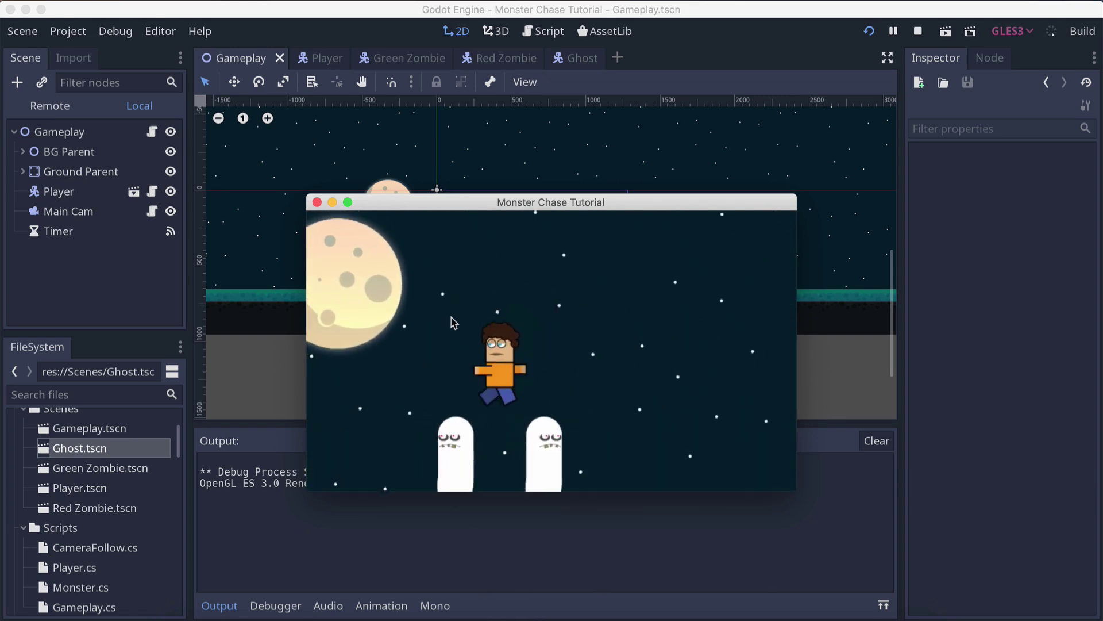
key("Right")
key("space")
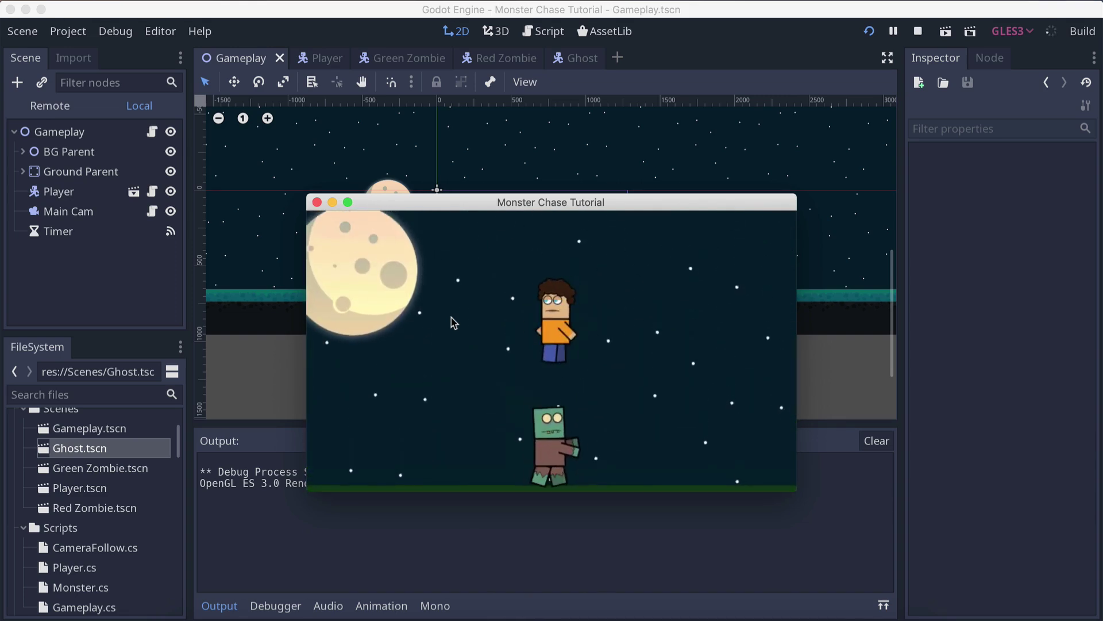
left_click(317, 202)
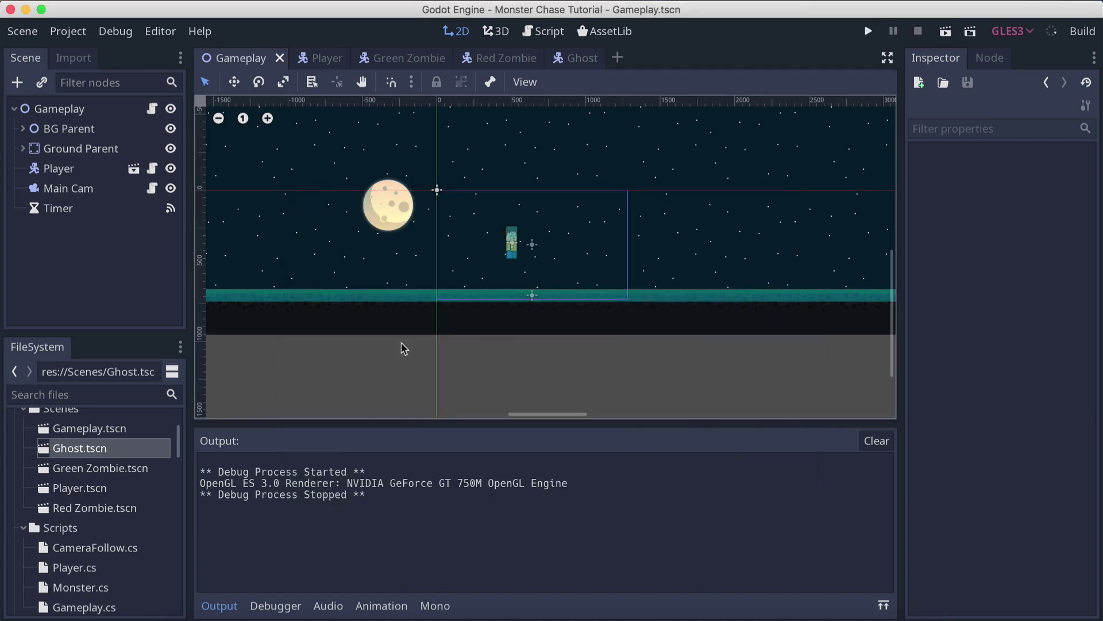
left_click(877, 441)
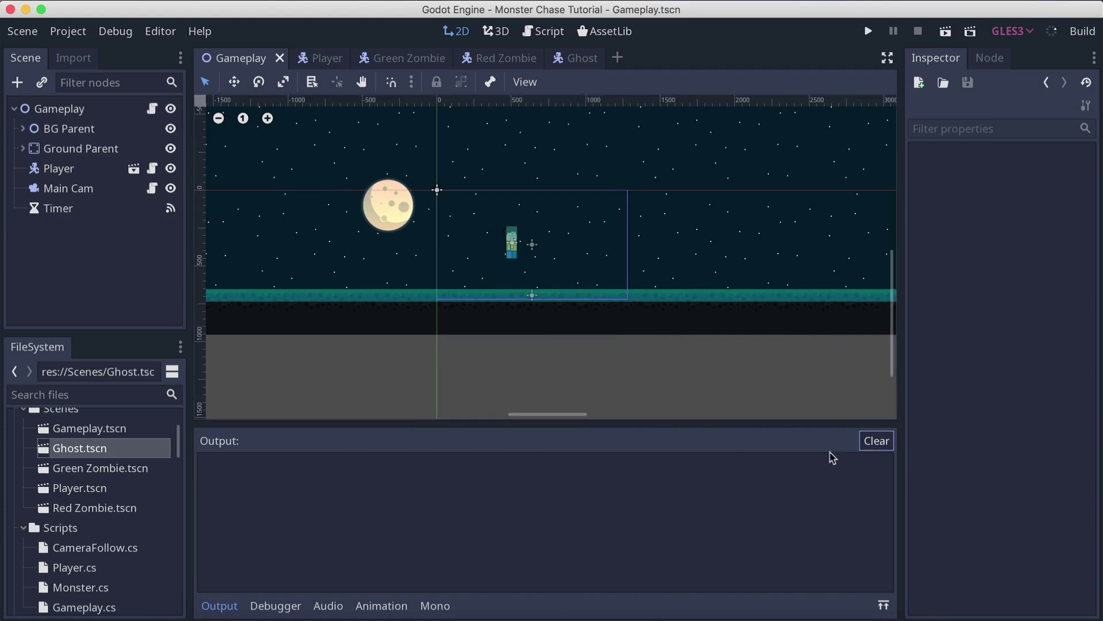
Step: Add an Area2D child node under the Player root
left_click(327, 59)
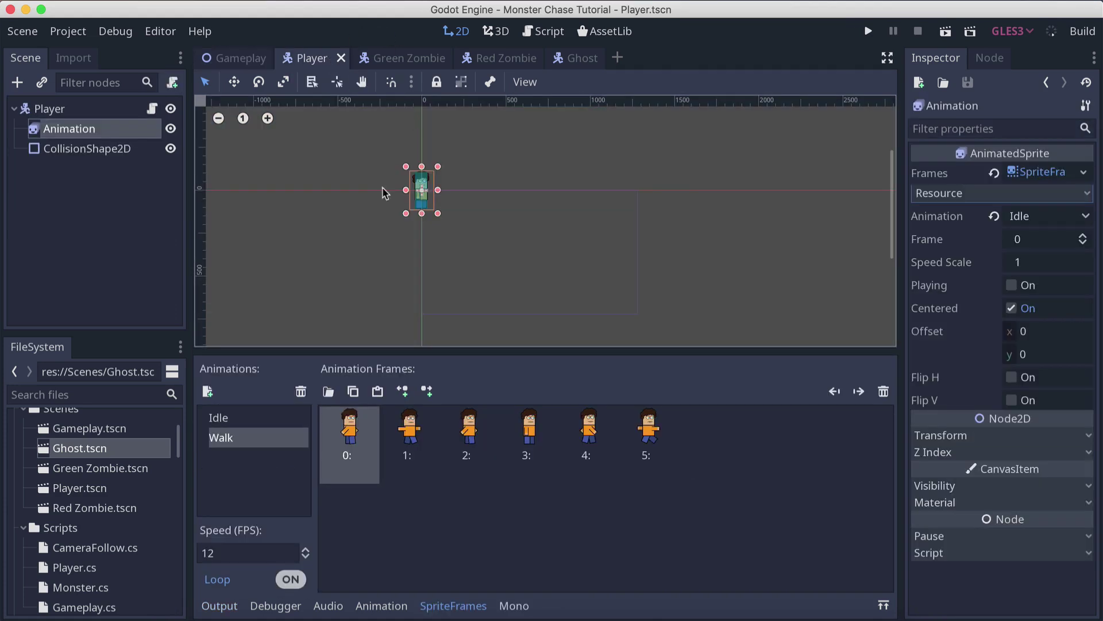
left_click(42, 111)
right_click(72, 112)
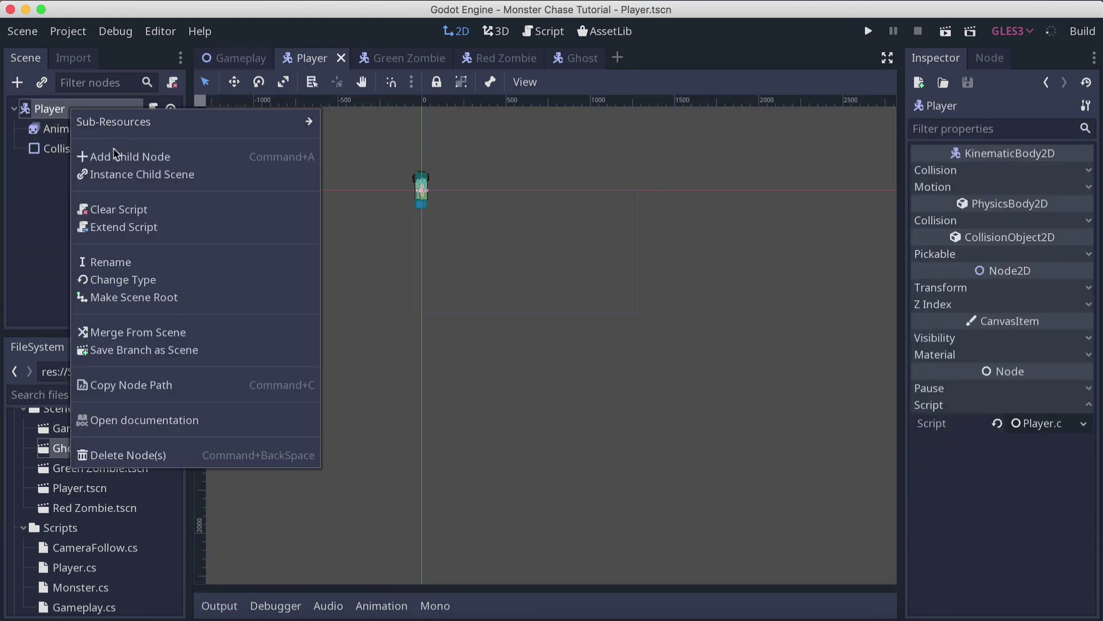
left_click(111, 154)
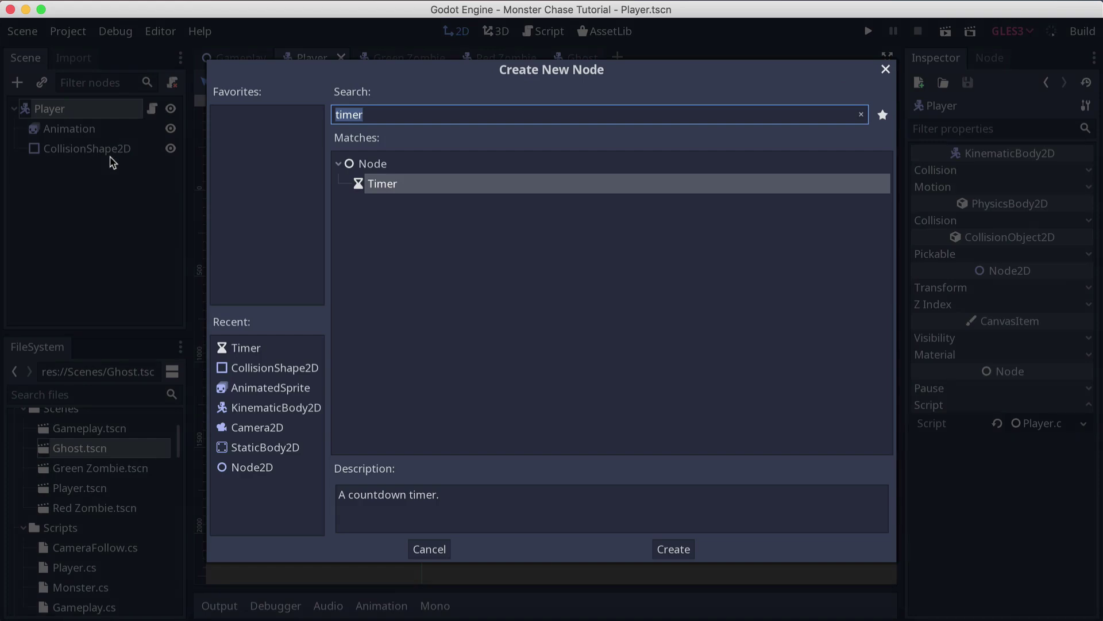
type("area")
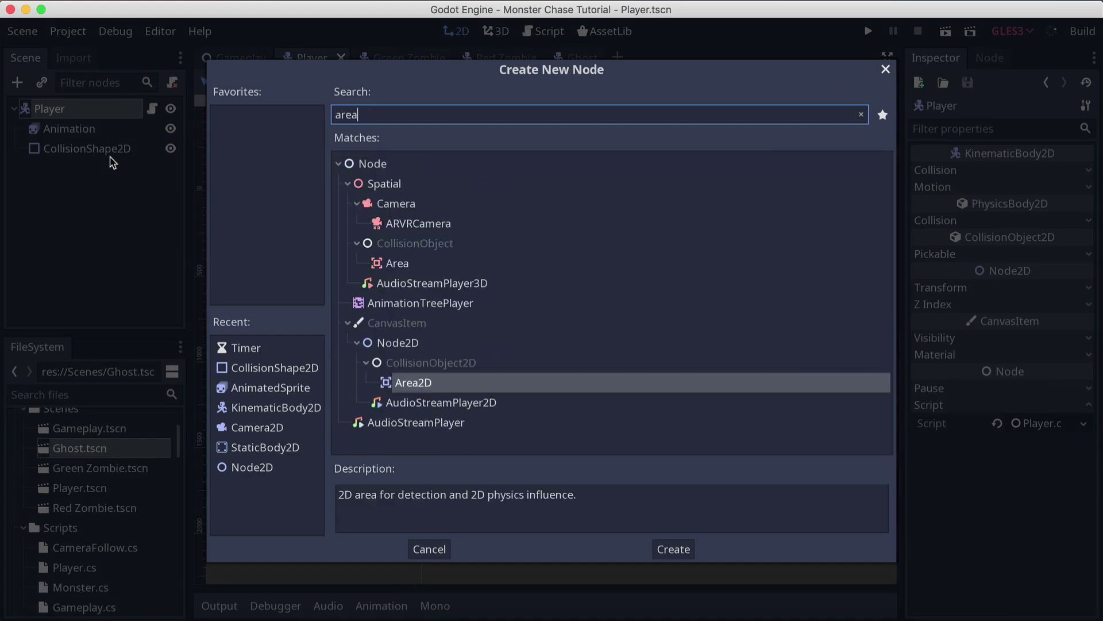
double_click(402, 383)
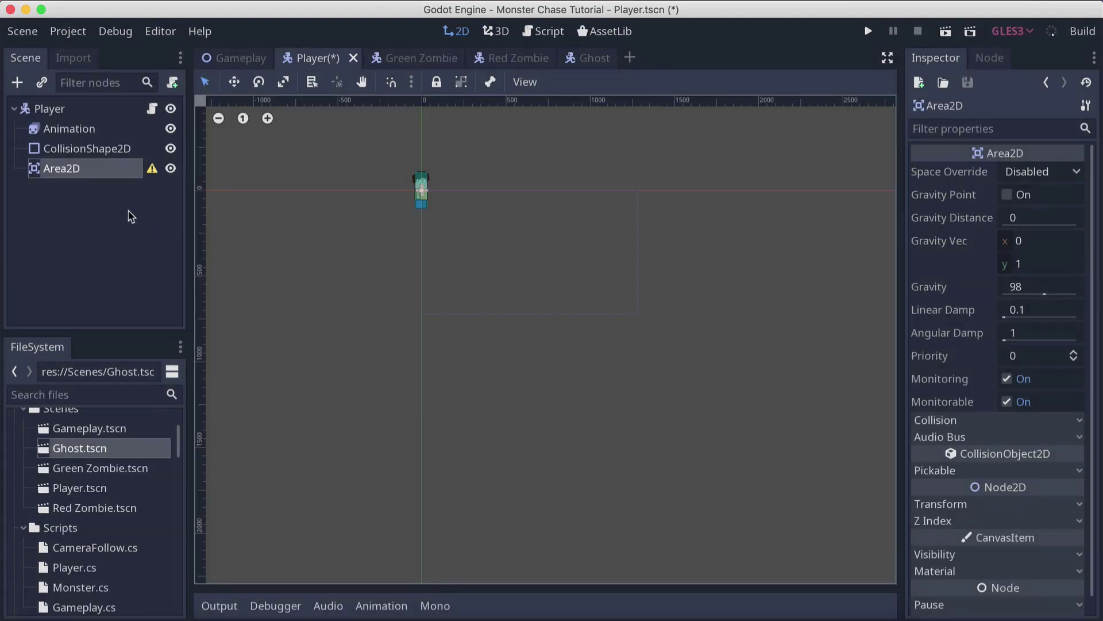
Step: Narrow the Player's CollisionShape2D to a thin strip down the body's middle and save
scroll(423, 189, "up", 7)
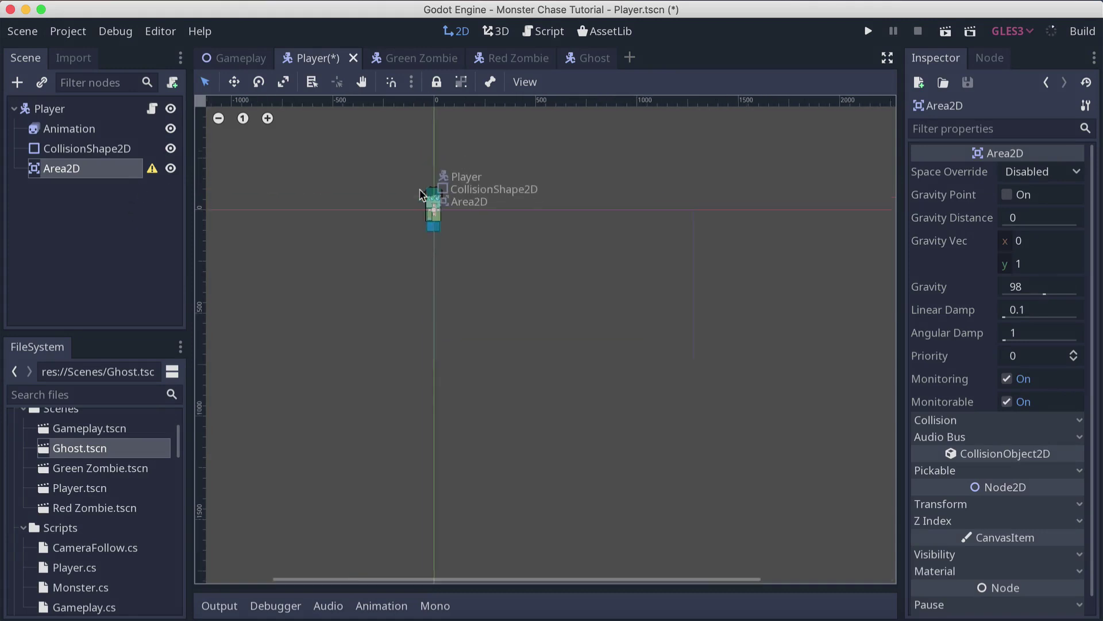
scroll(499, 337, "up", 2)
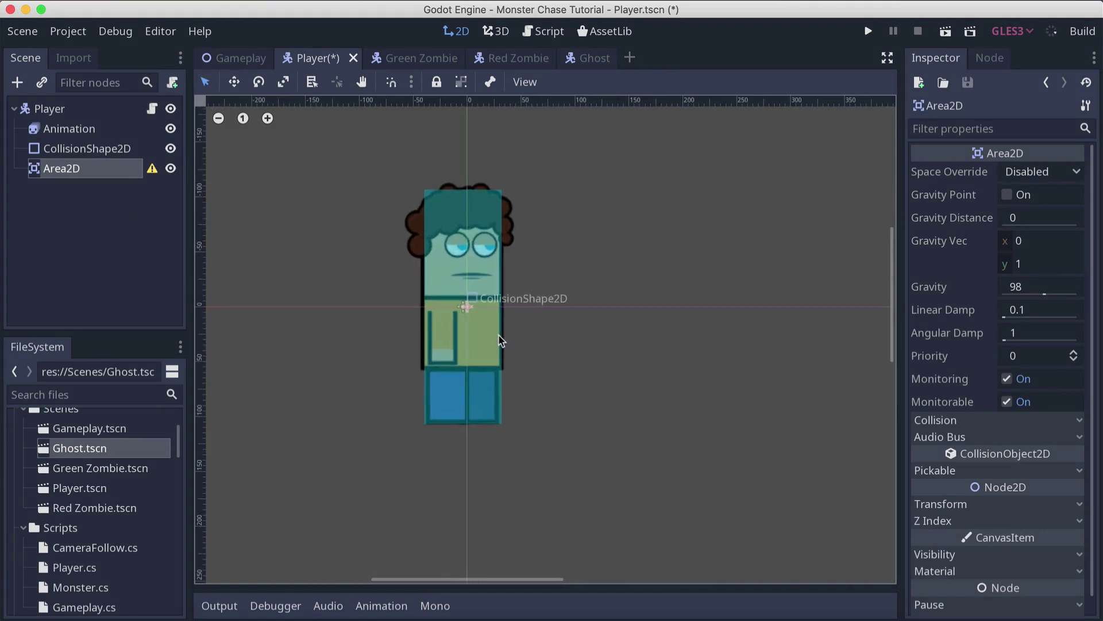
left_click(84, 148)
key("super+d")
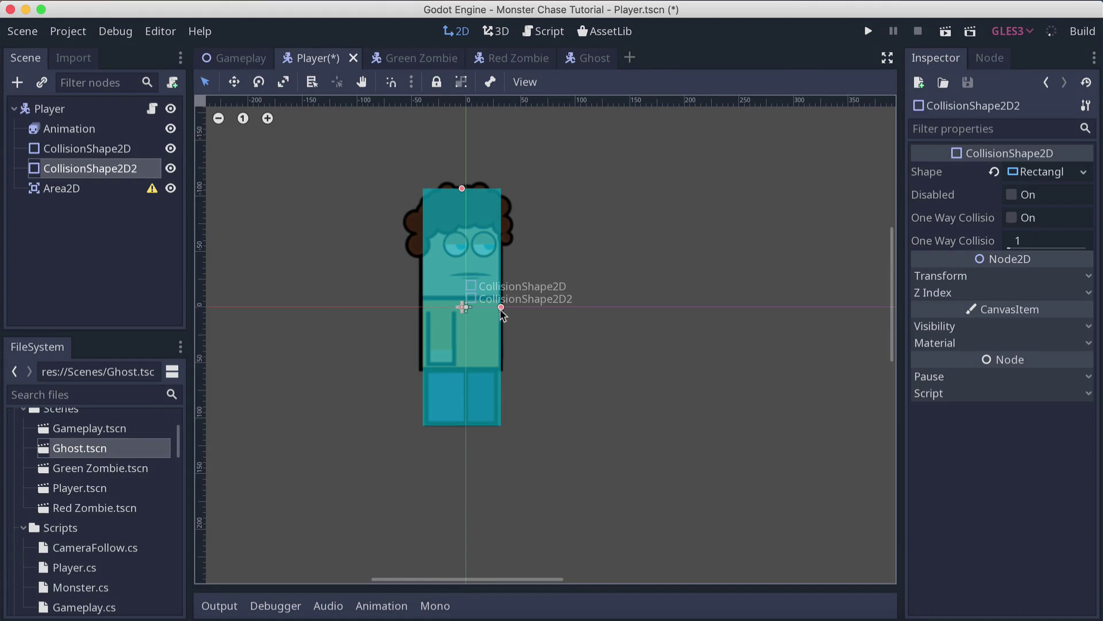
left_click_drag(502, 310, 486, 308)
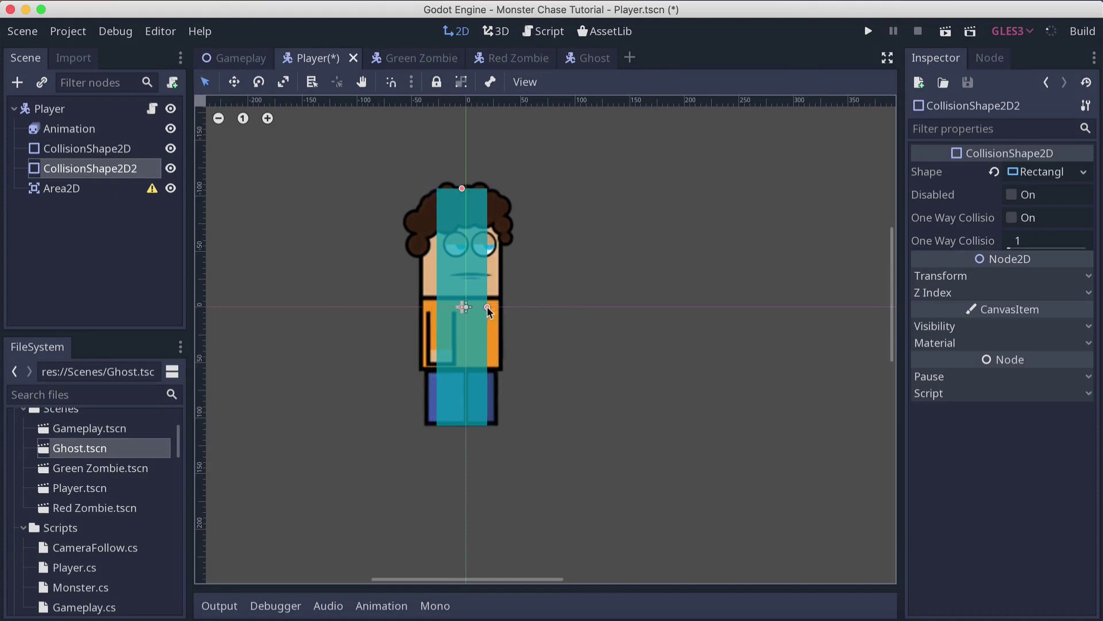
left_click(128, 153)
left_click(117, 169)
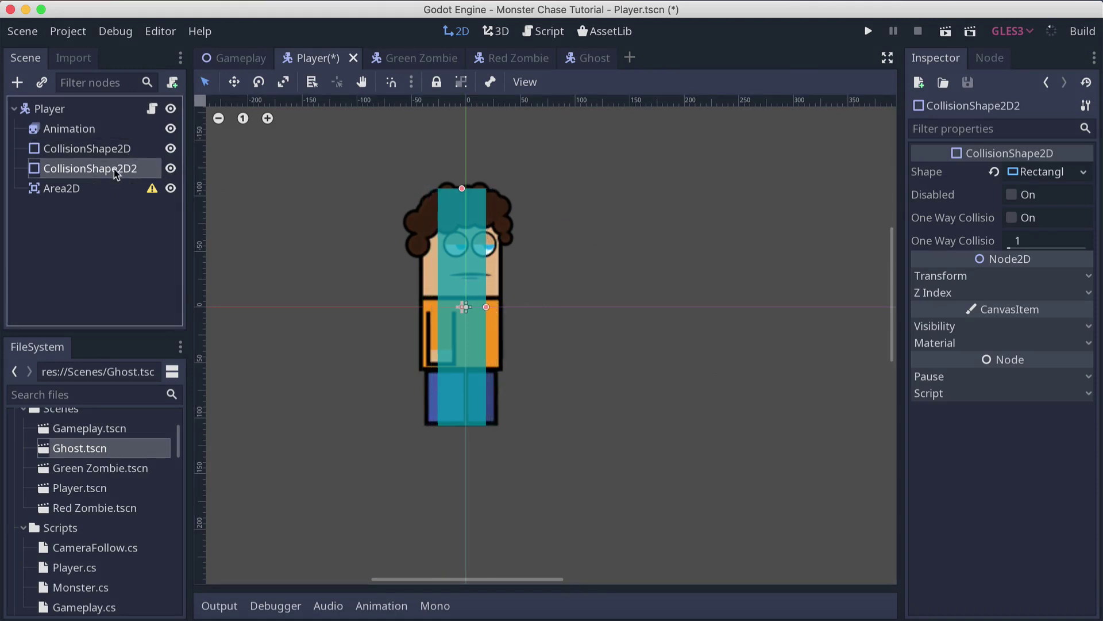
key("Delete")
left_click(591, 342)
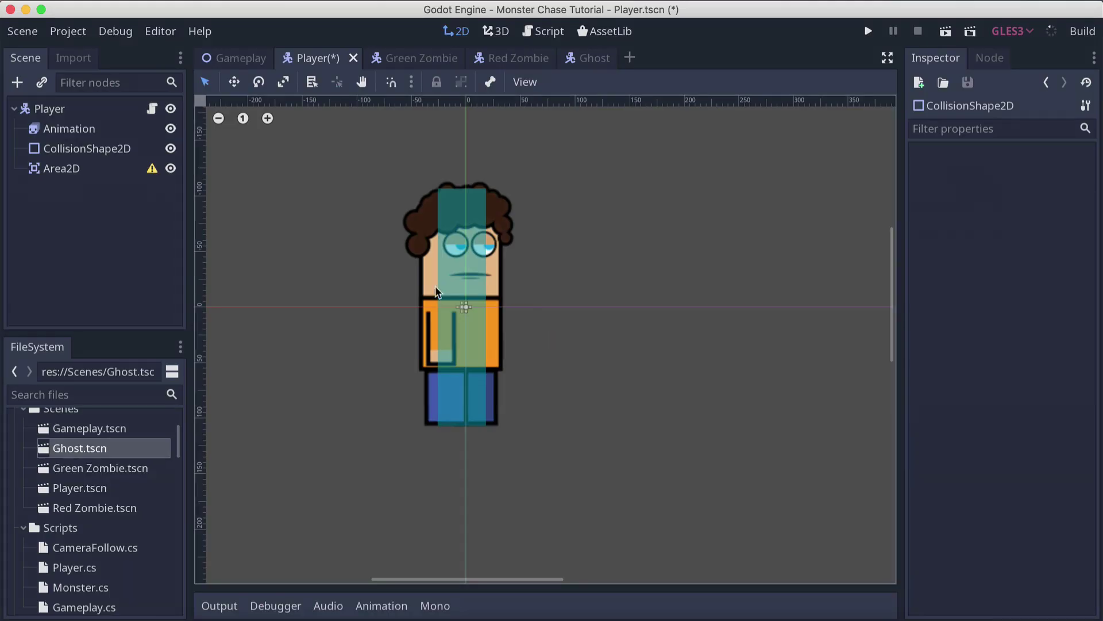
left_click(117, 151)
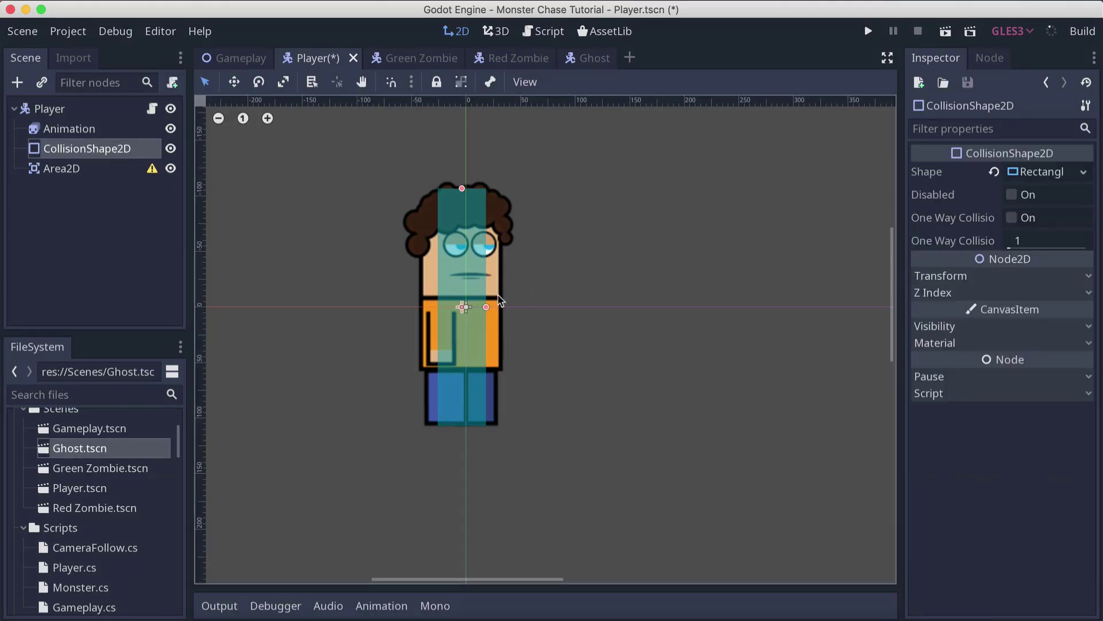
left_click_drag(487, 308, 492, 309)
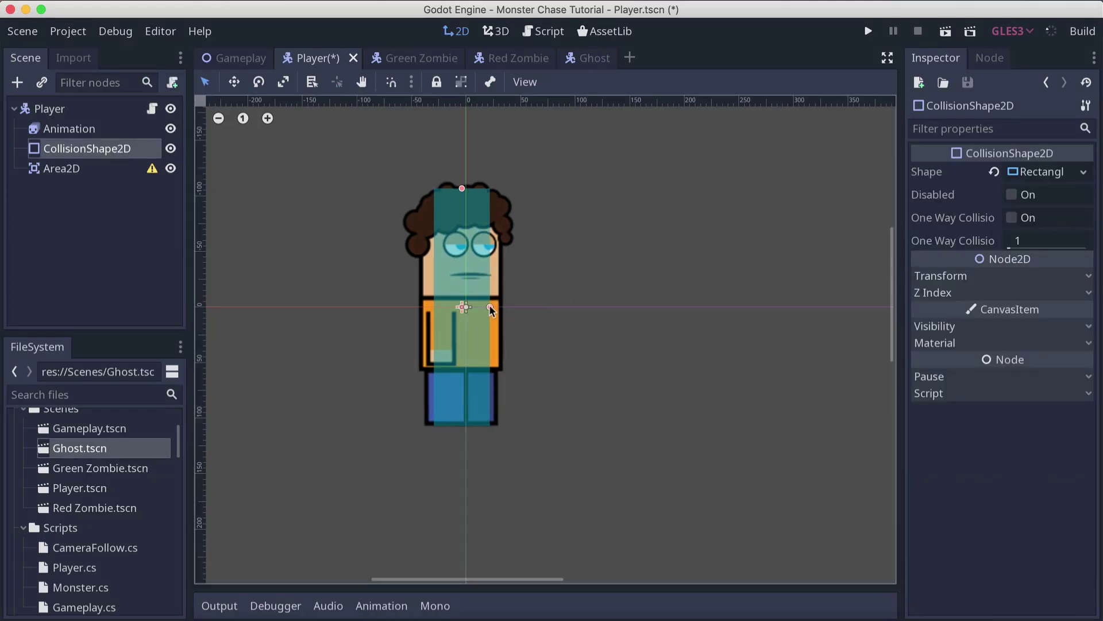
key("super+s")
Step: Add a CollisionShape2D with a new RectangleShape2D under the Area2D
left_click(77, 175)
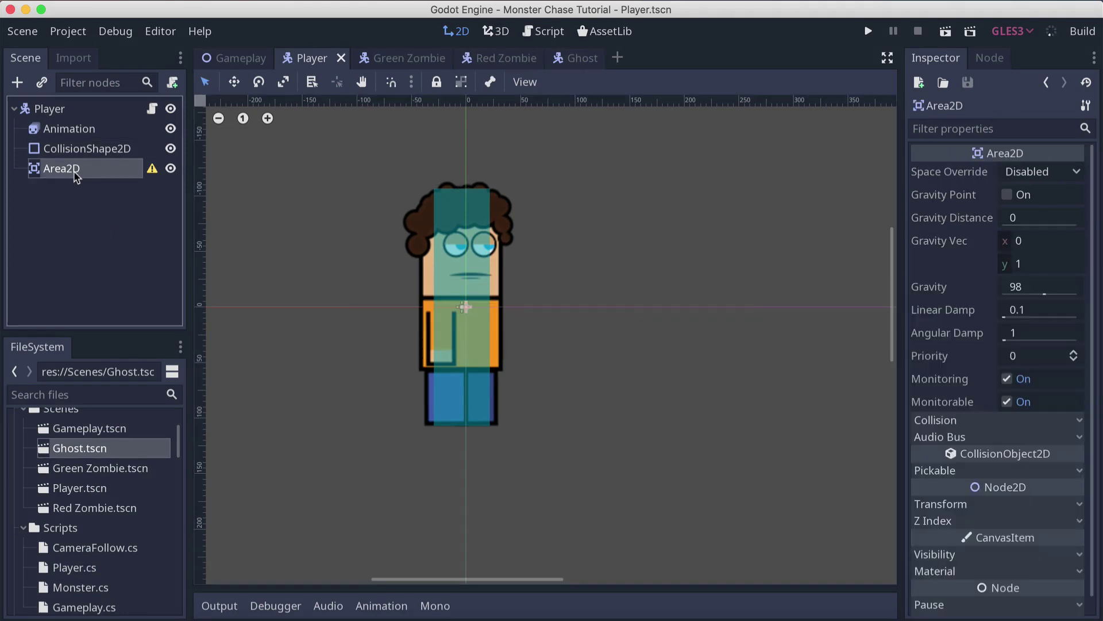
right_click(75, 175)
left_click(98, 186)
type("c")
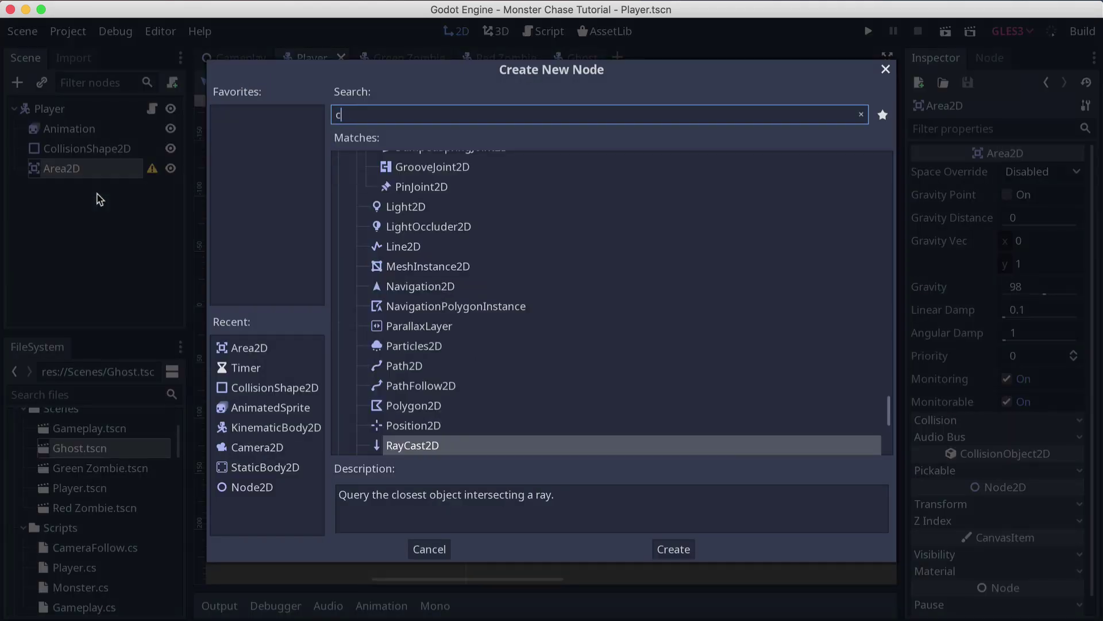
type("ollision")
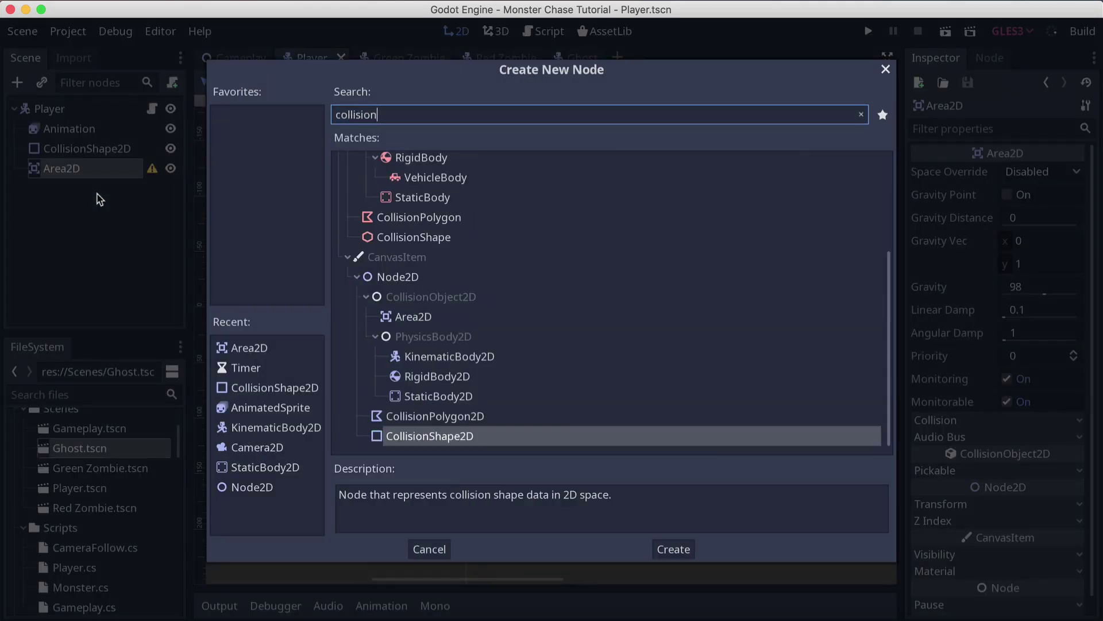
double_click(468, 437)
left_click(1058, 172)
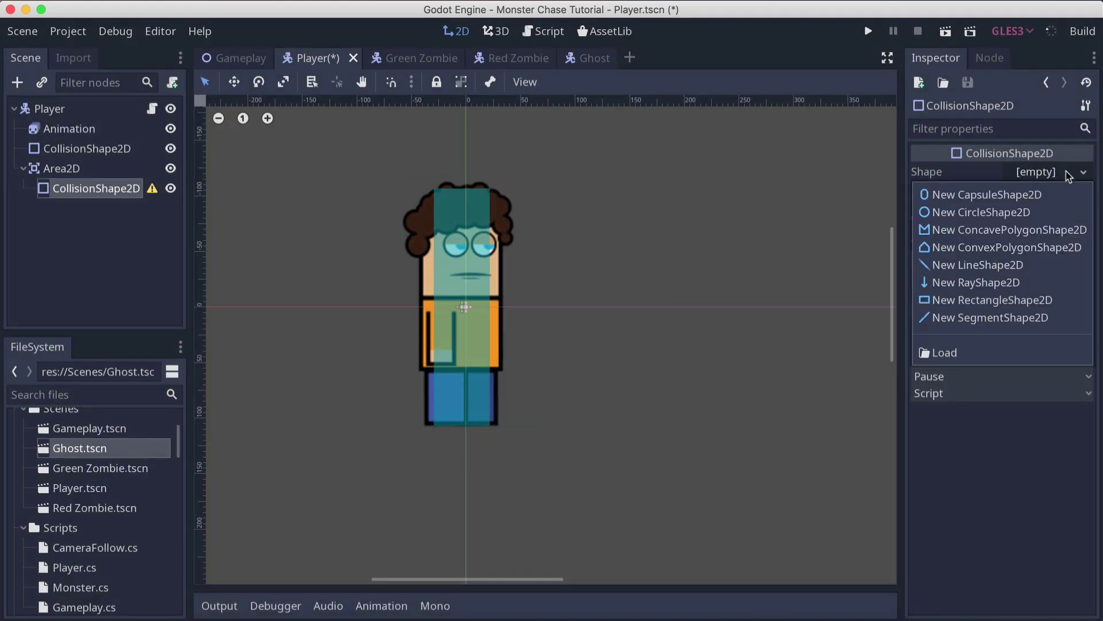
left_click(1016, 303)
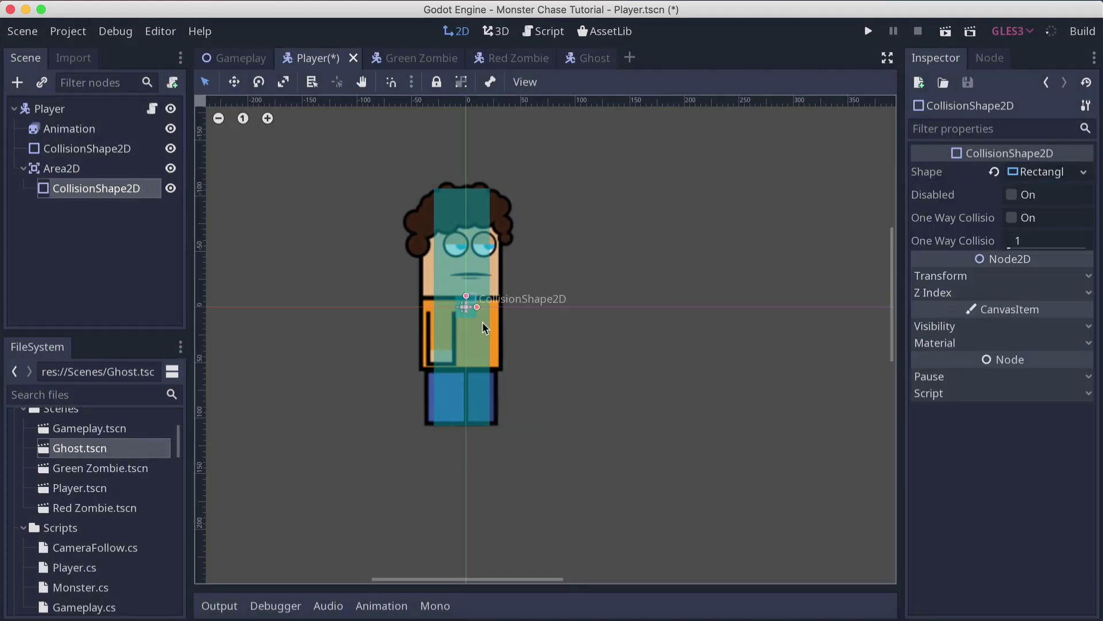
Step: Stretch the Area2D's rectangle across the torso and up over the whole character, then save
scroll(483, 326, "up", 5)
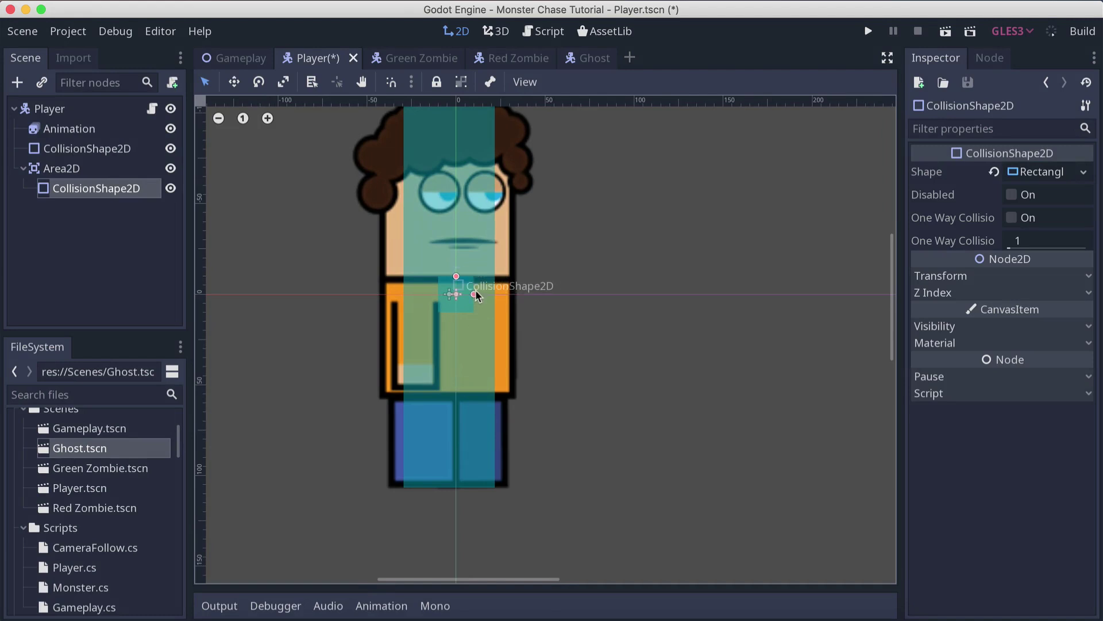
left_click(477, 292)
left_click(481, 304)
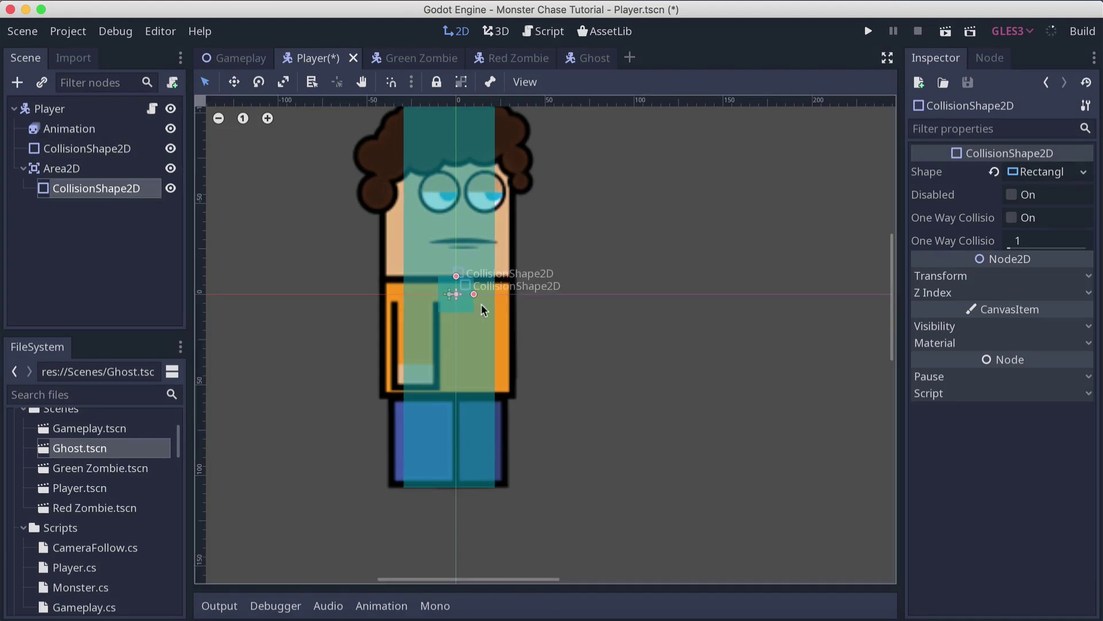
left_click_drag(474, 294, 514, 295)
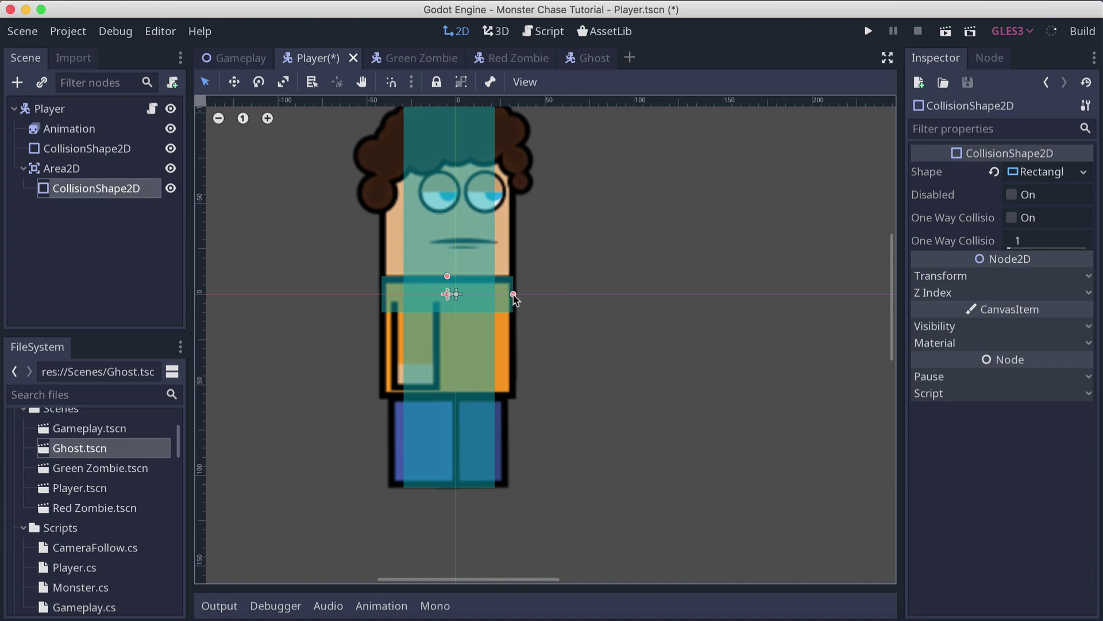
scroll(456, 276, "down", 2)
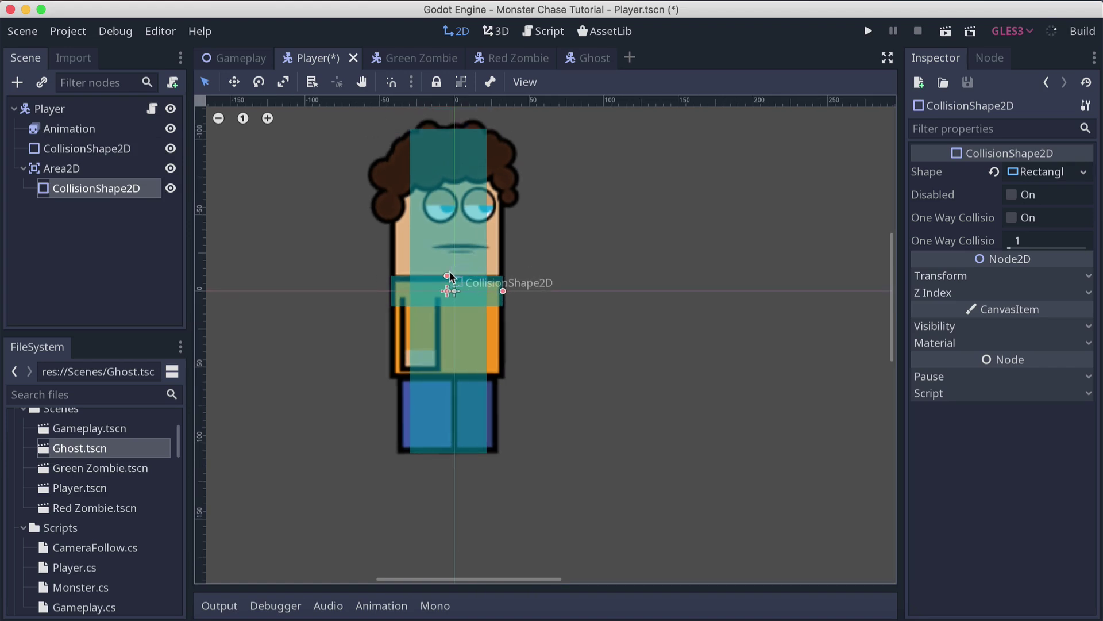
left_click_drag(449, 270, 450, 201)
key("super+z")
left_click(449, 280)
left_click_drag(447, 276, 452, 129)
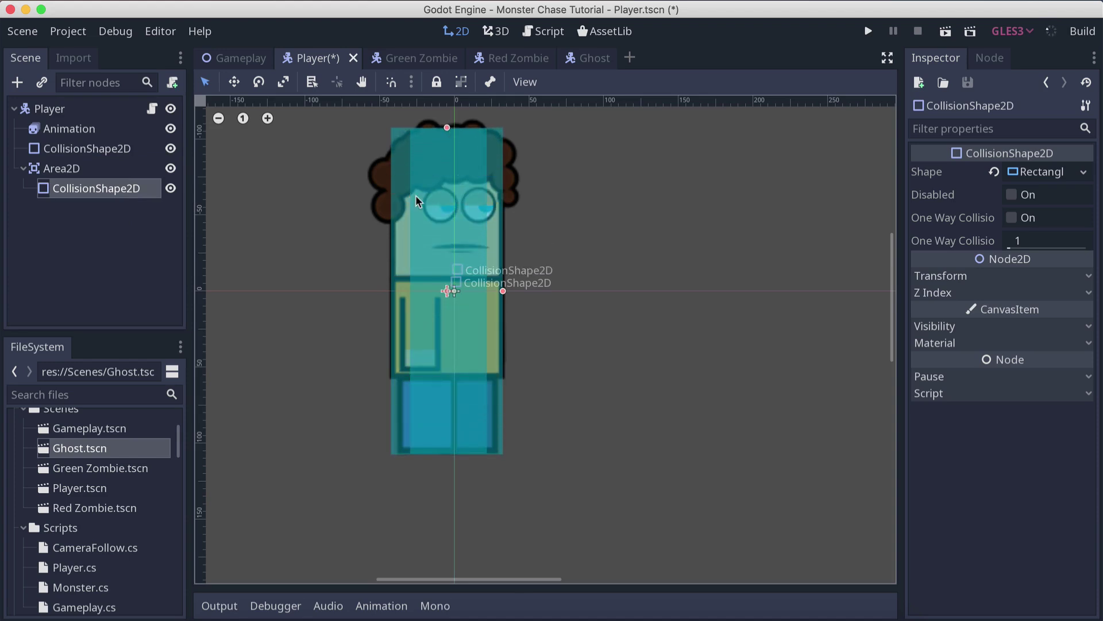
key("super+s")
left_click(220, 240)
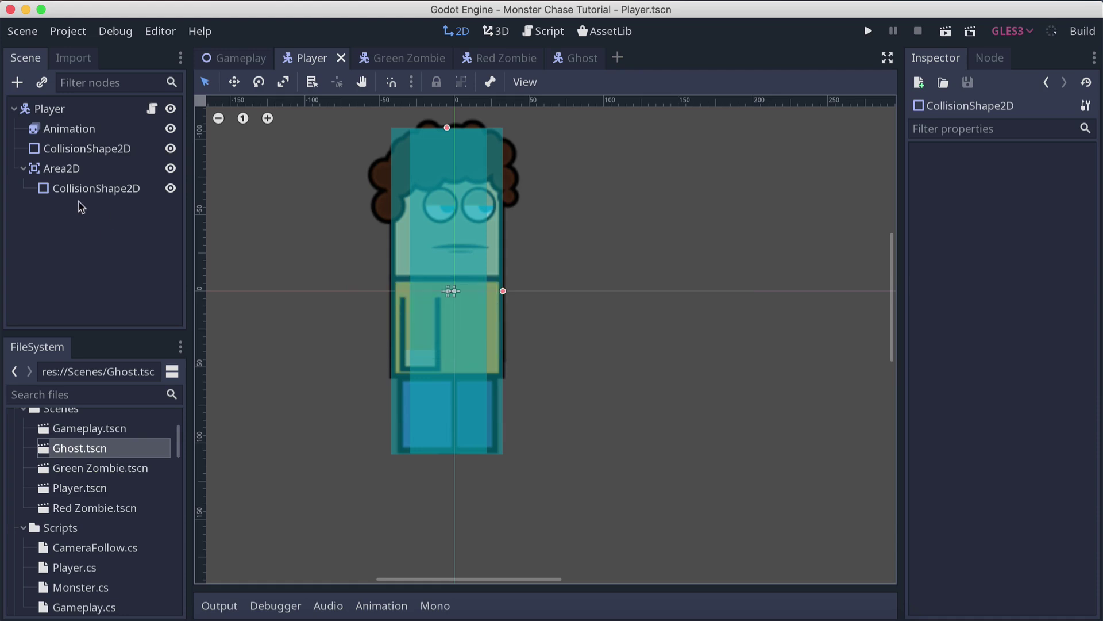
Step: From the Area2D's Signals list, start connecting body_entered with Player as the receiver
left_click(72, 170)
left_click(989, 58)
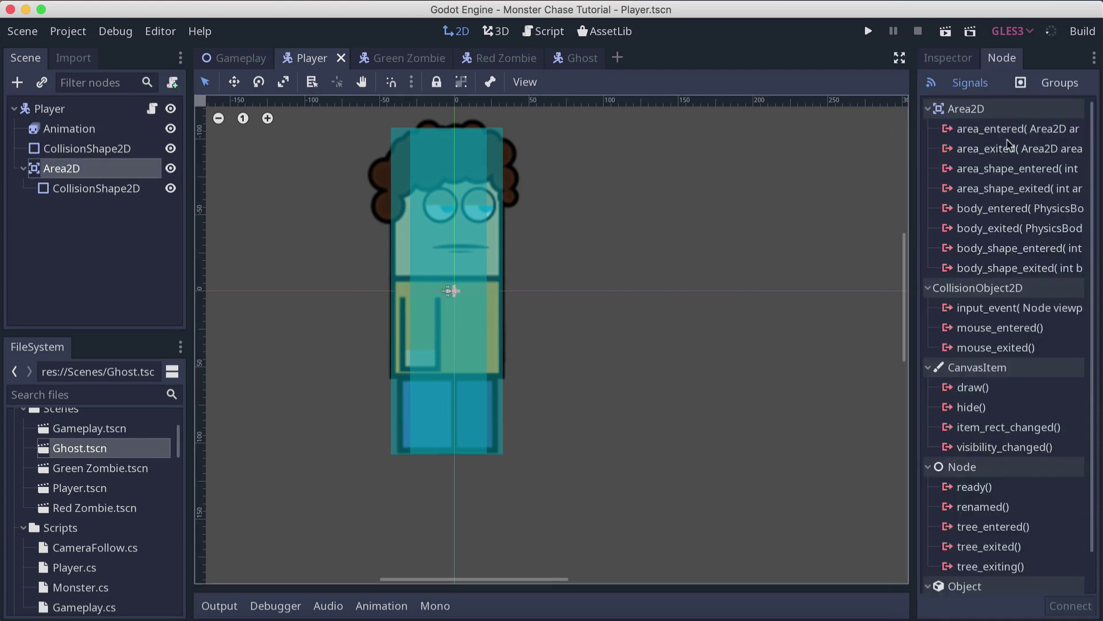
left_click_drag(913, 208, 722, 210)
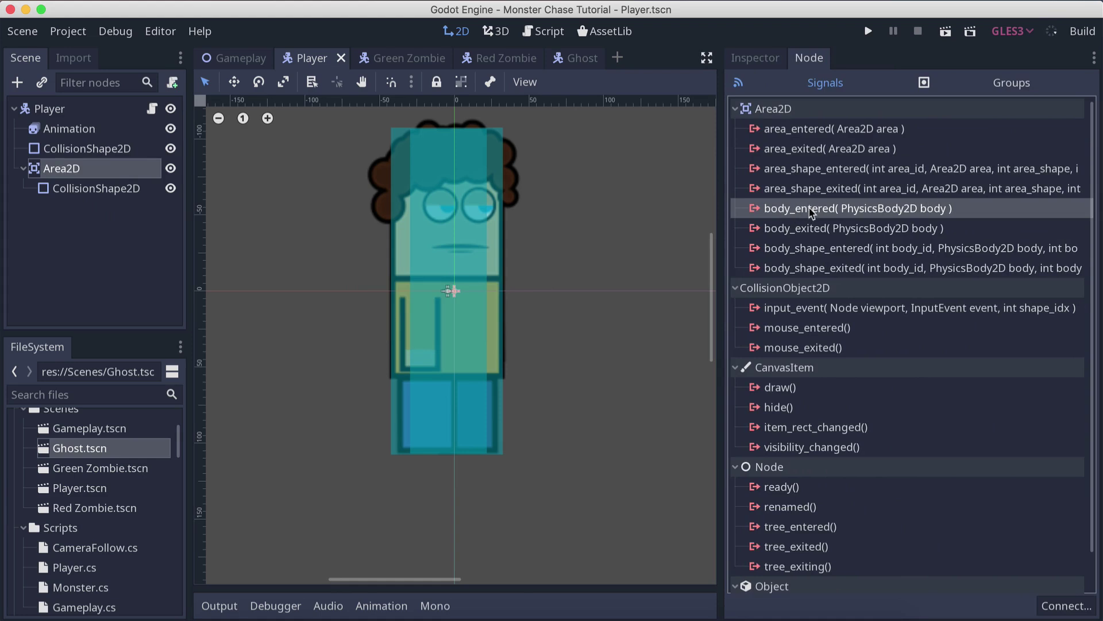
left_click(1066, 606)
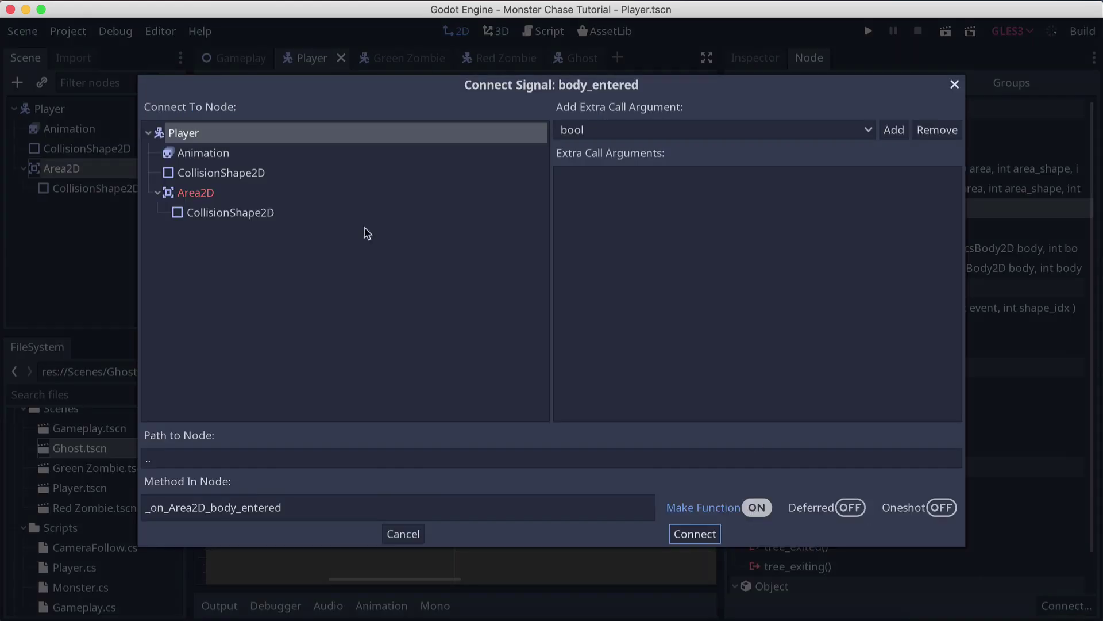
left_click(202, 135)
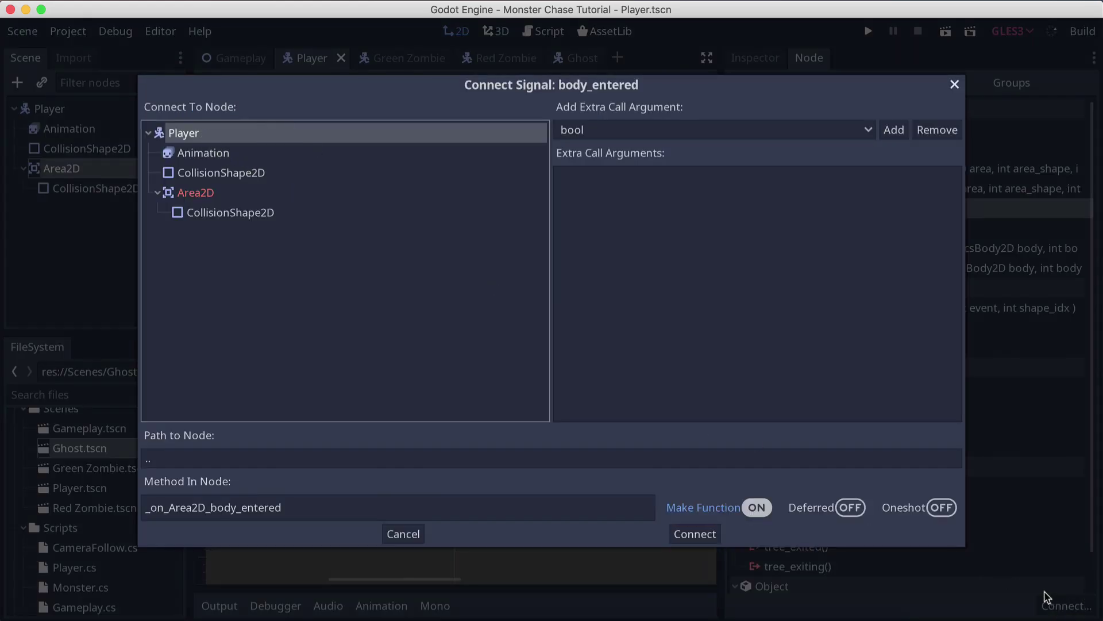
Step: Rename the receiving method to _on_Body_entered, copy the name, and confirm the connection
left_click(208, 509)
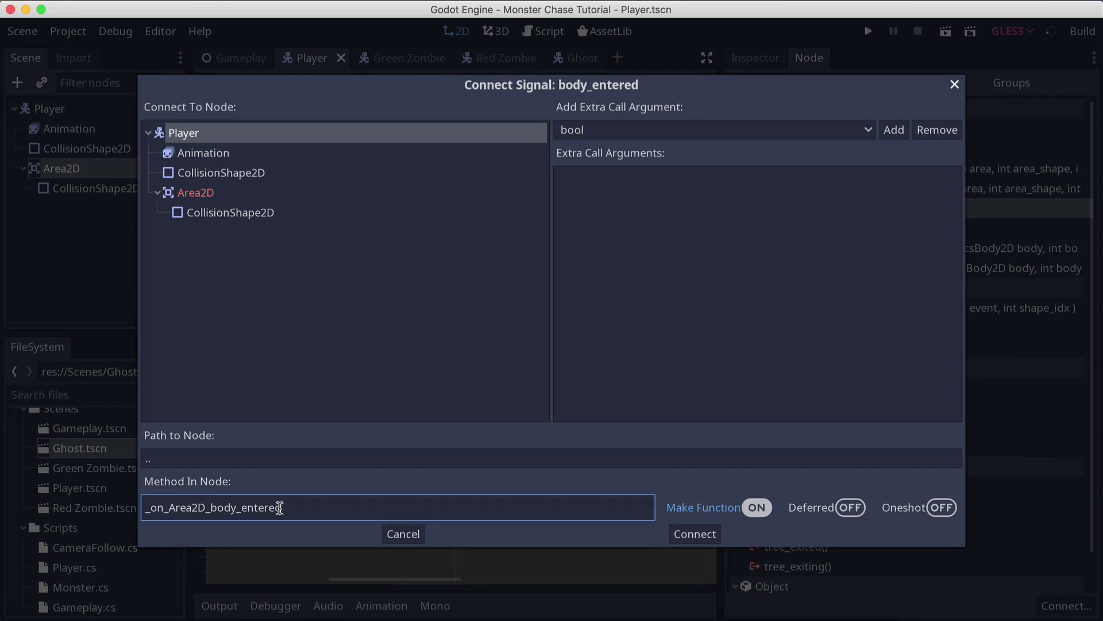
key("BackSpace")
key("BackSpace")
key("BackSpace")
key("BackSpace")
key("BackSpace")
key("BackSpace")
key("BackSpace")
key("Delete")
type("B")
key("super+a")
key("super+c")
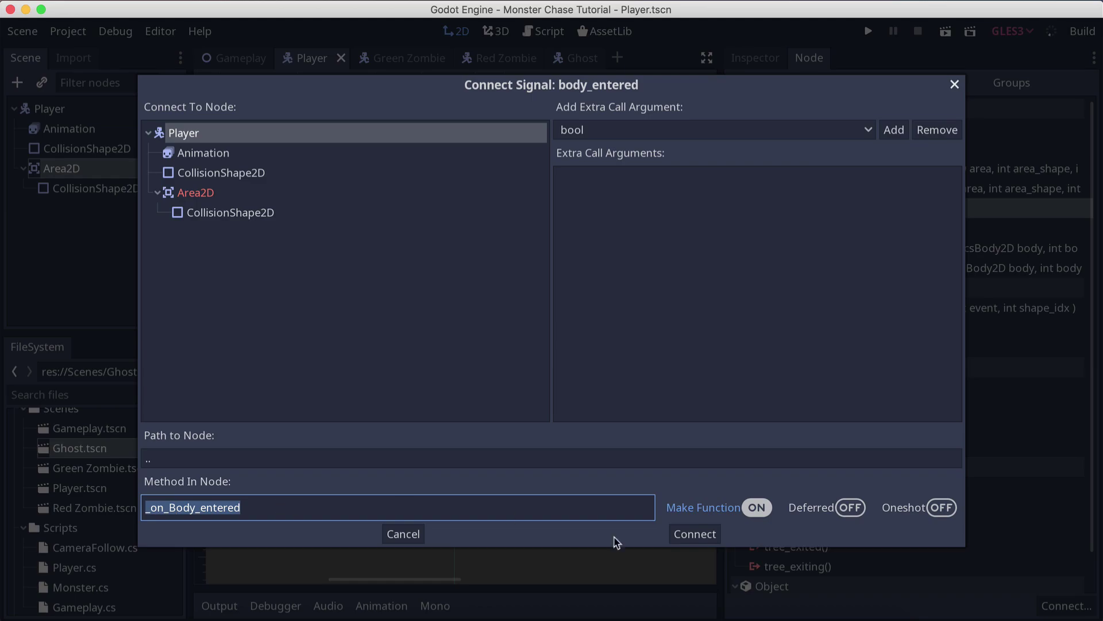
left_click(670, 539)
key("super+Tab")
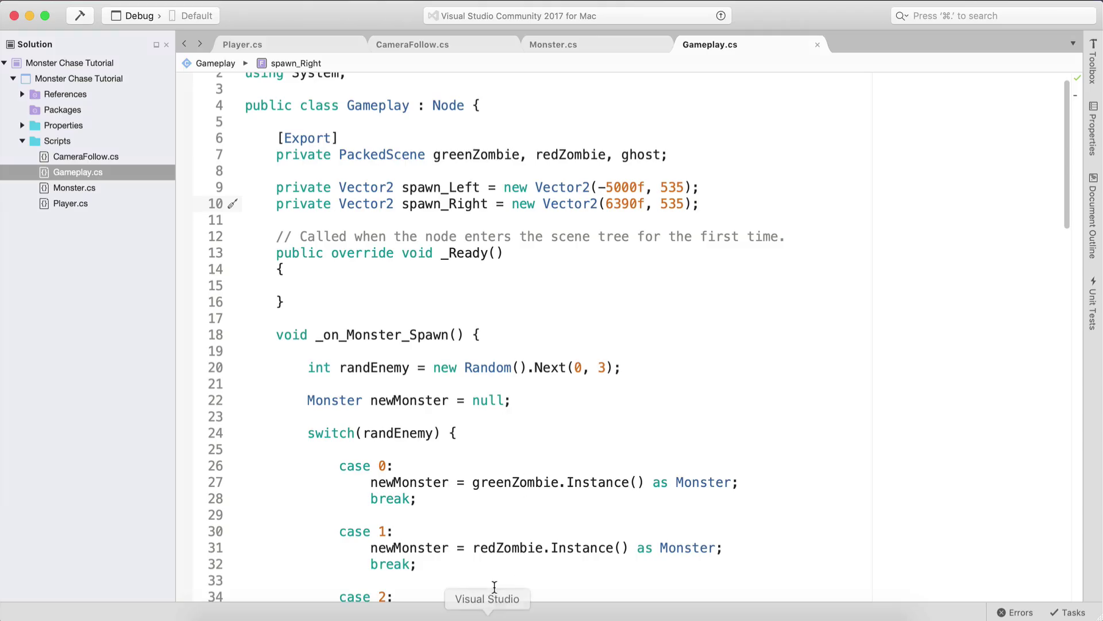
Step: In Player.cs, add an empty void _on_Body_entered(PhysicsBody2D body) method and save
left_click(246, 45)
scroll(371, 223, "down", 15)
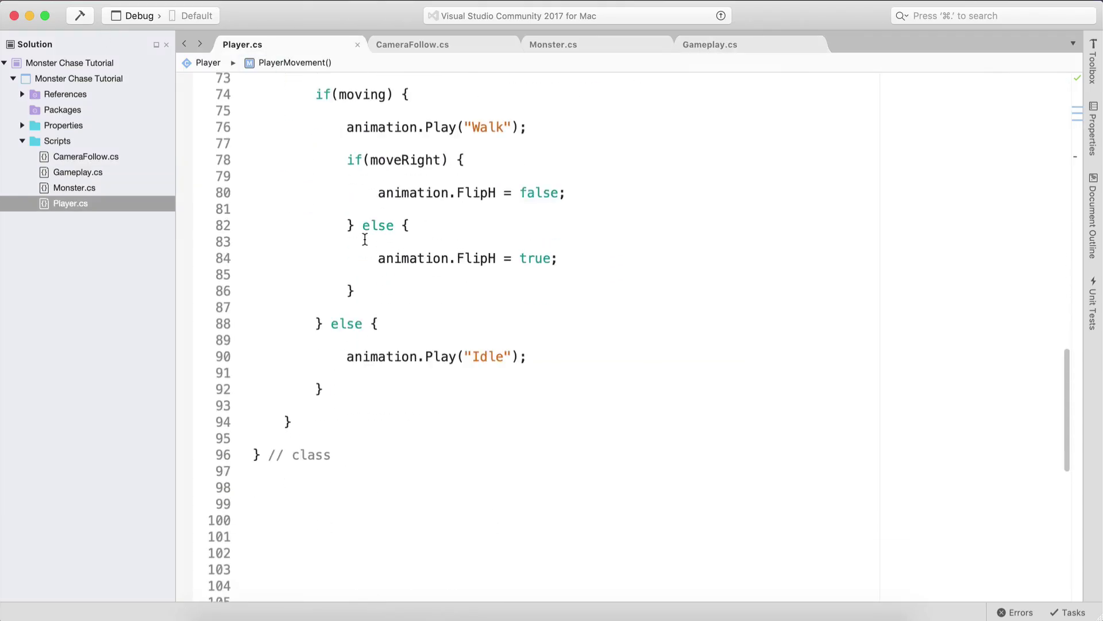
left_click(364, 230)
key("Return")
key("Return")
type("void")
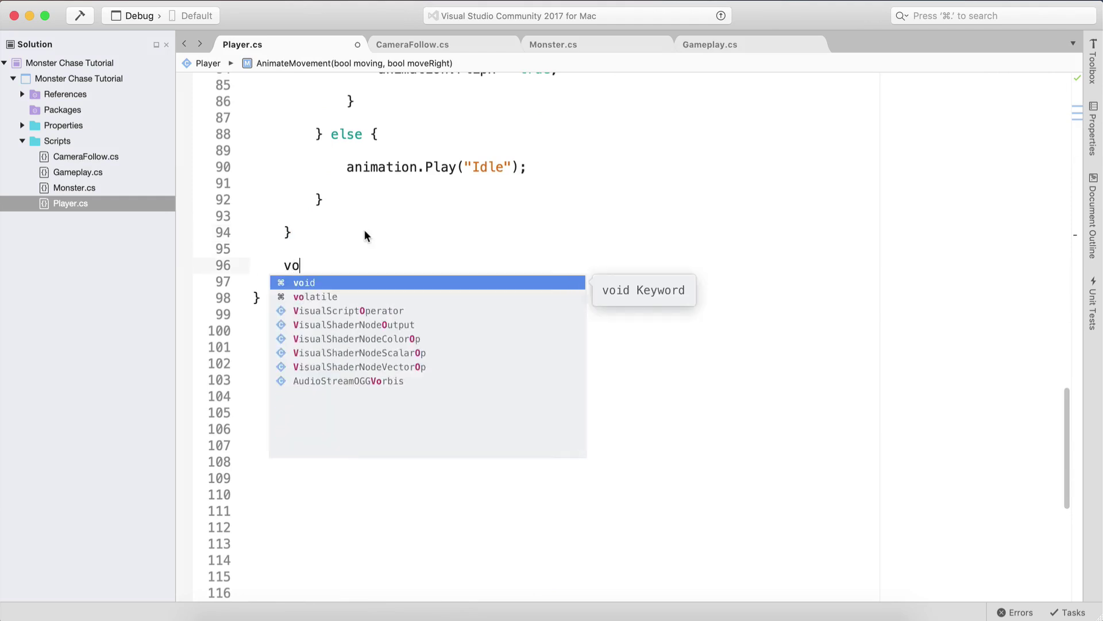
key("super+v")
type("(Phys")
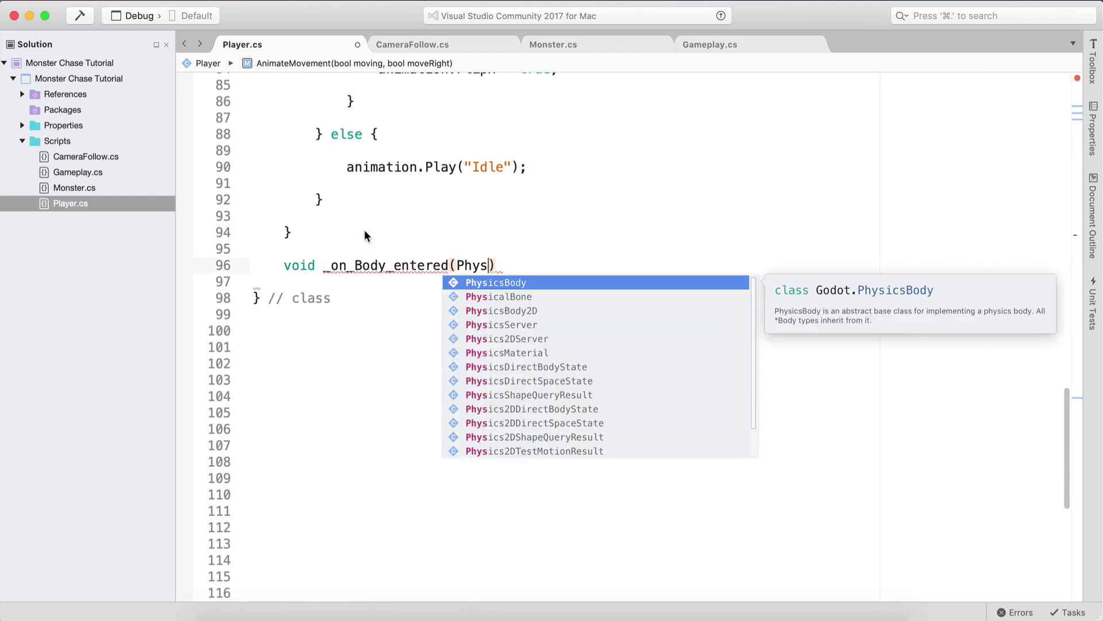
key("Down")
type("body) {")
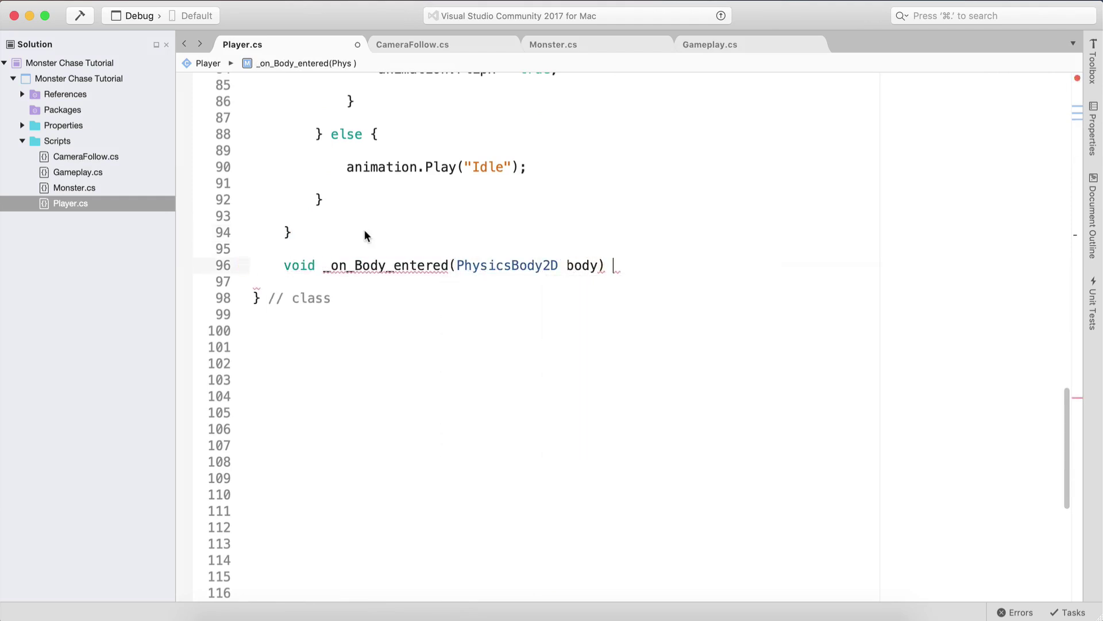
key("Return")
key("Return")
key("Return")
key("Up")
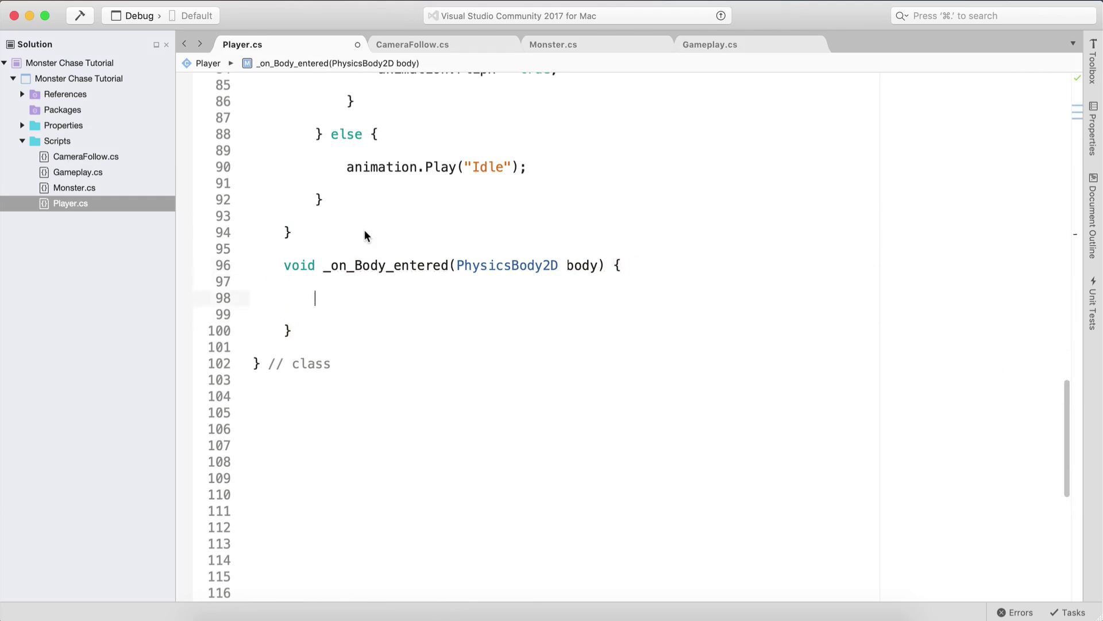
key("super+s")
Step: Add an if (body.IsInGroup("Enemy")) block inside the method and save
type("if(bool.")
key("BackSpace")
key("BackSpace")
key("BackSpace")
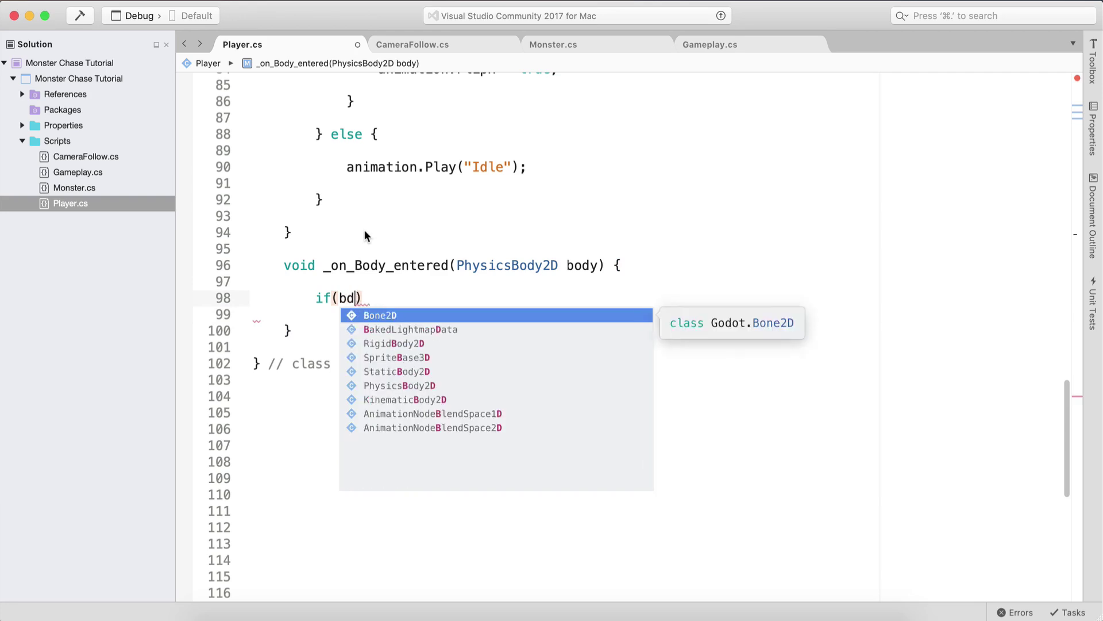
type("dy.IsInGroup(\"")
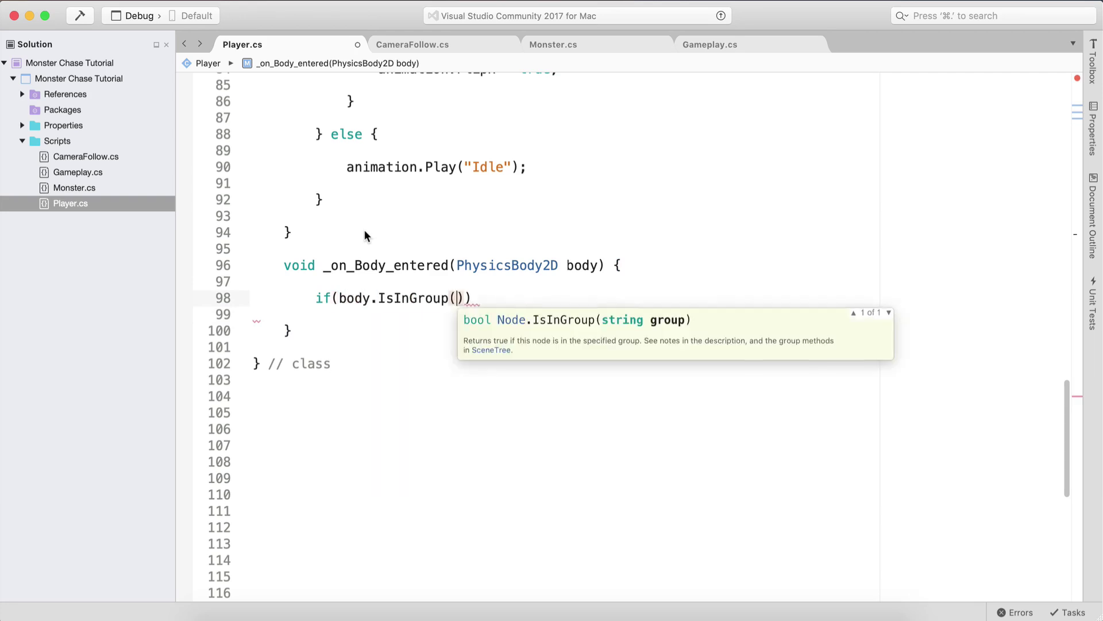
type("Enemy\")) {")
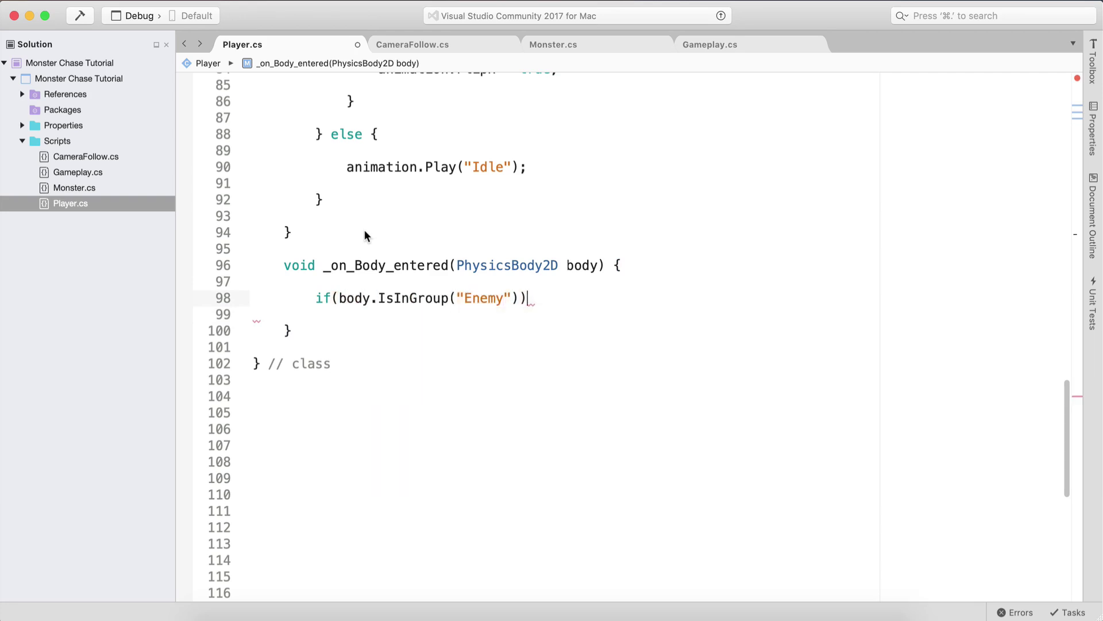
key("Return")
key("Return")
key("Return")
key("Return")
key("Up")
key("Up")
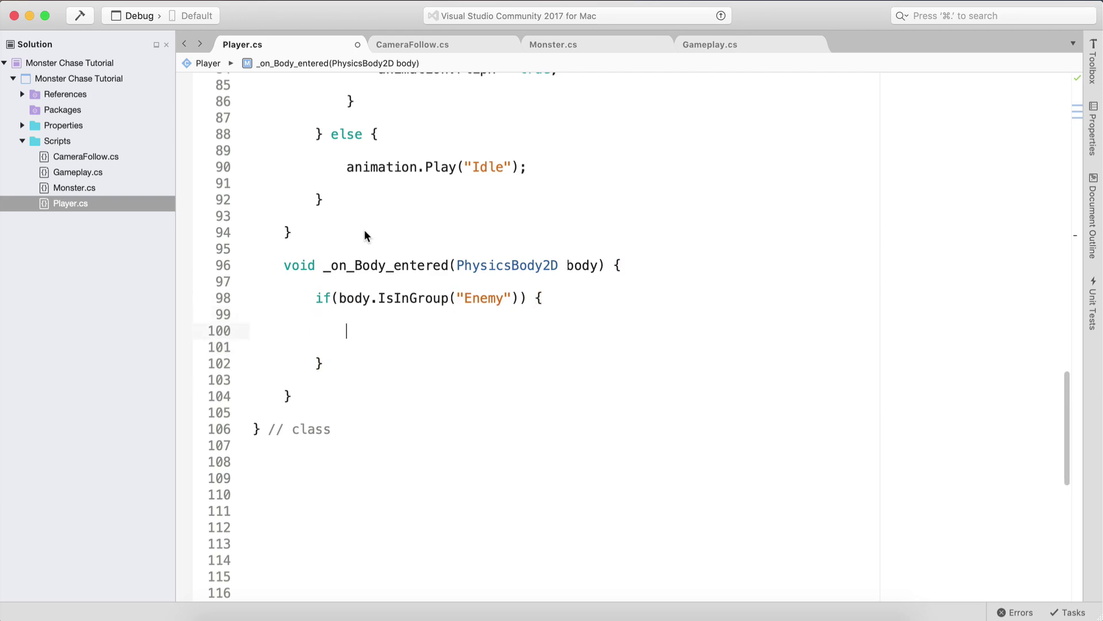
key("super+s")
Step: Insert the QueueFree(); call inside the if block and tidy the blank lines
type("();")
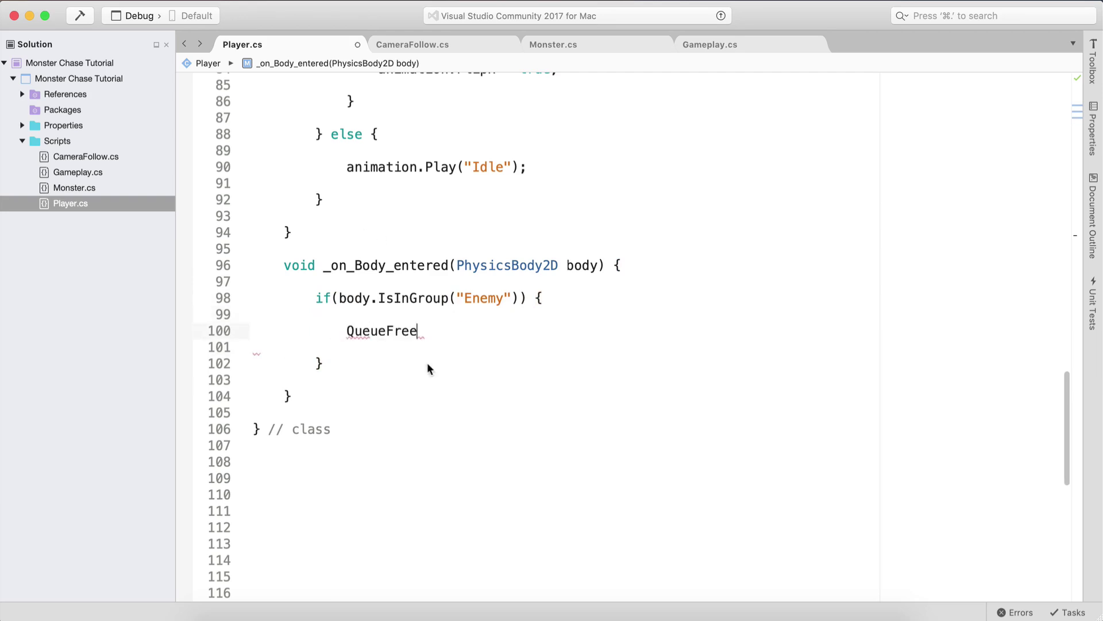
key("Home")
key("Return")
key("Up")
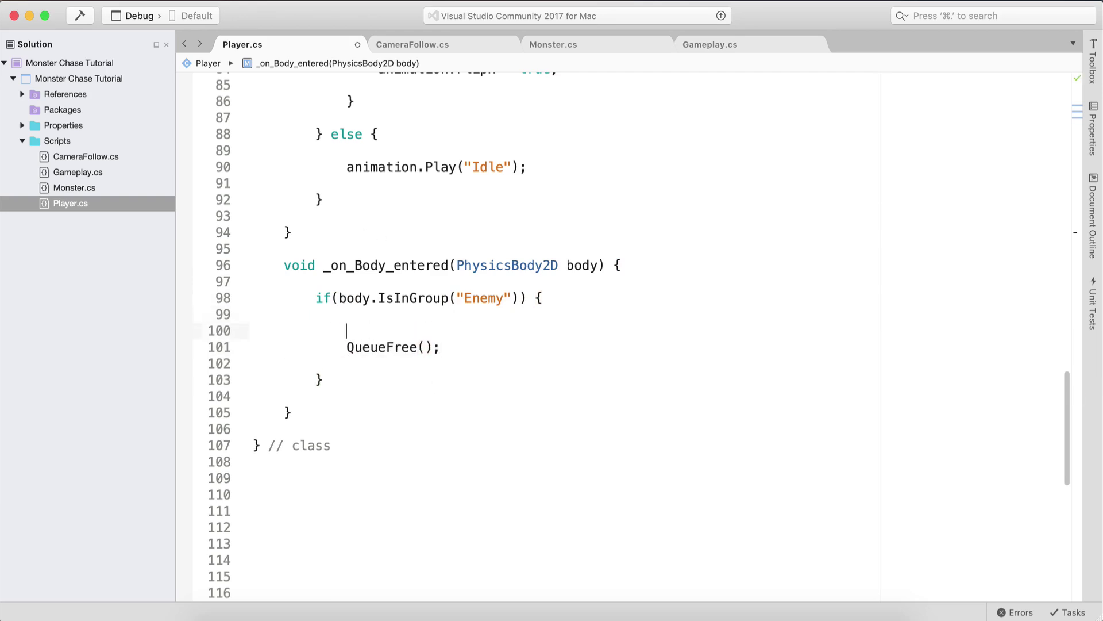
key("Return")
key("Up")
double_click(483, 296)
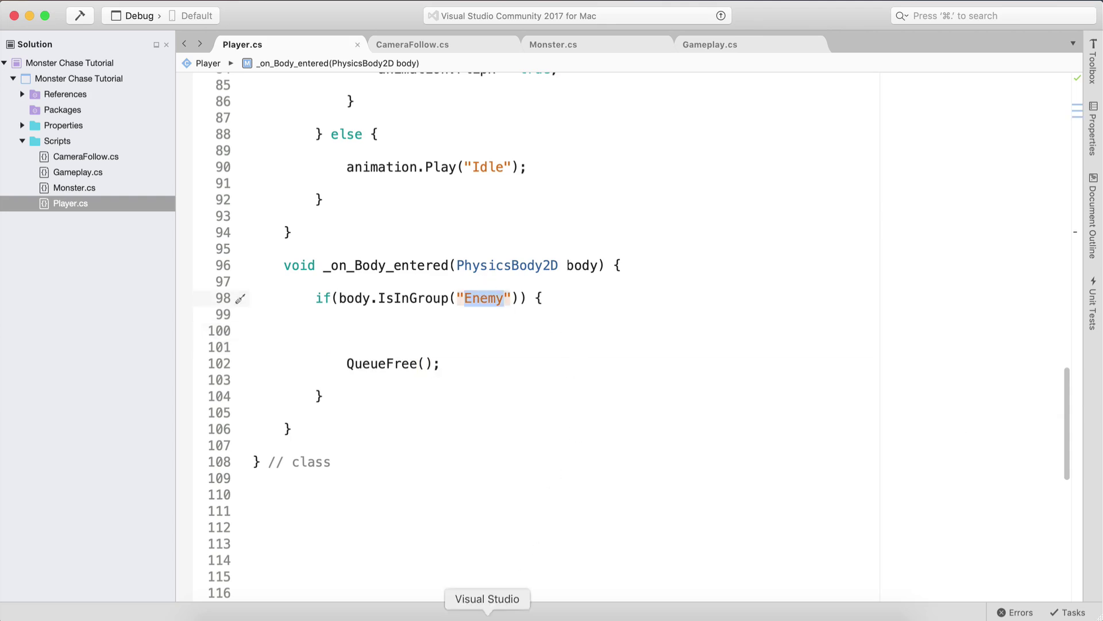
left_click(485, 609)
Step: Add the Green Zombie to the Enemy group
left_click(406, 57)
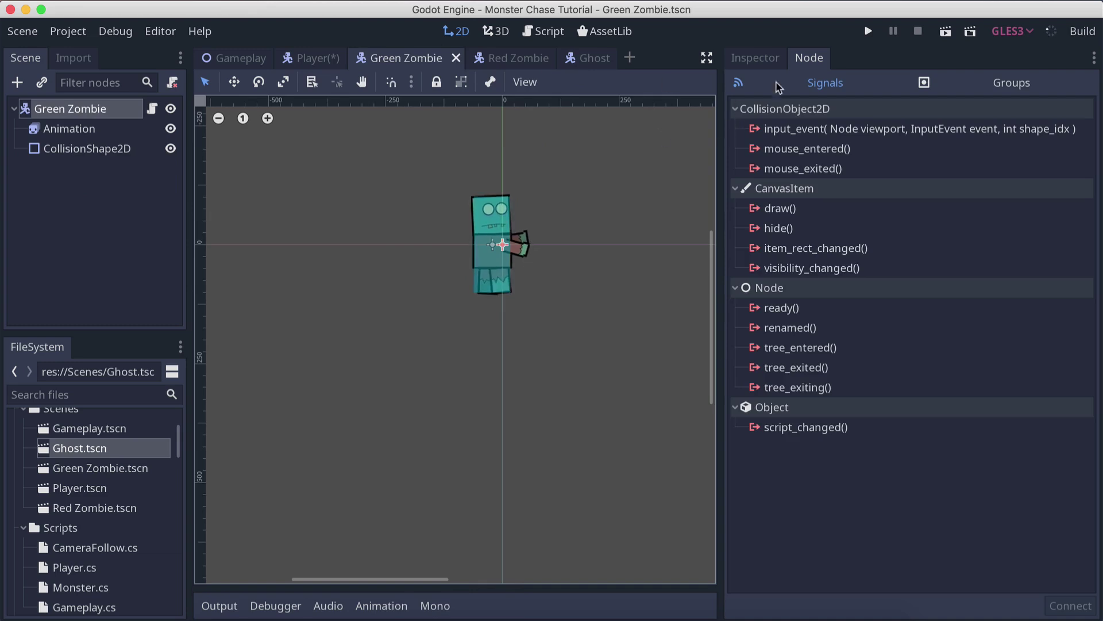
left_click(772, 60)
left_click(788, 59)
left_click(60, 112)
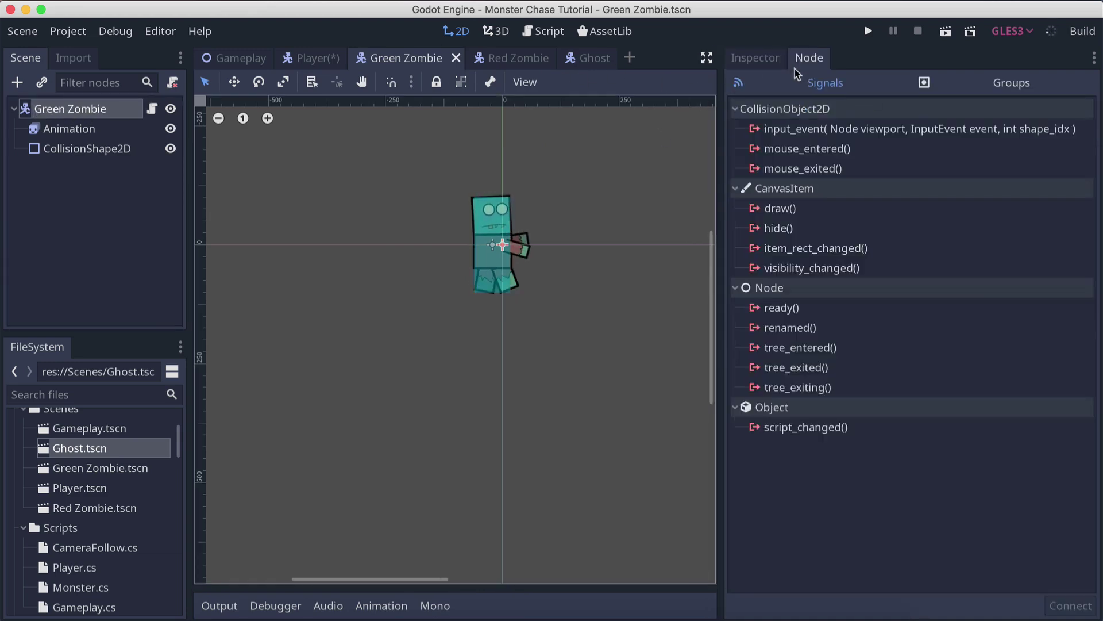
left_click(1018, 84)
left_click(867, 126)
type("Enemy")
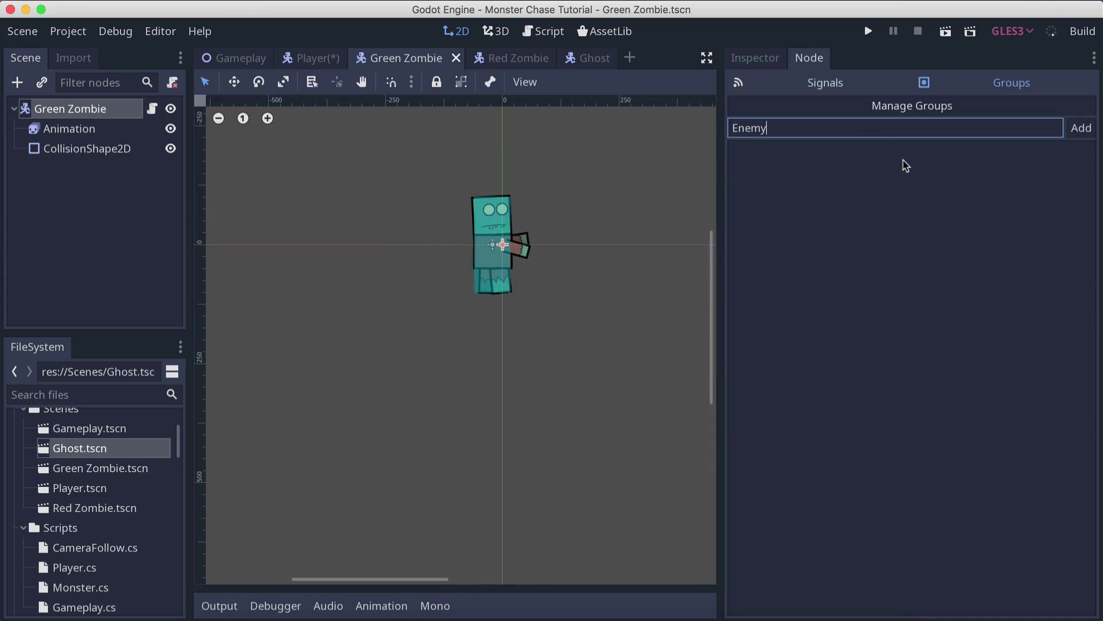
left_click(1079, 127)
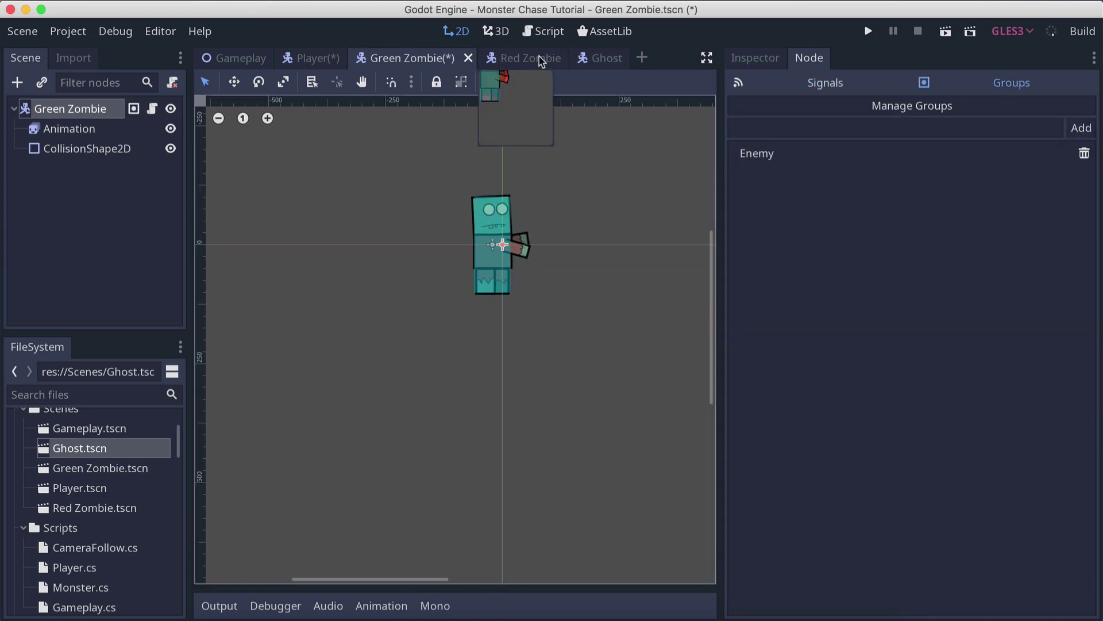
Step: Add the Red Zombie to the Enemy group
left_click(520, 58)
left_click(879, 128)
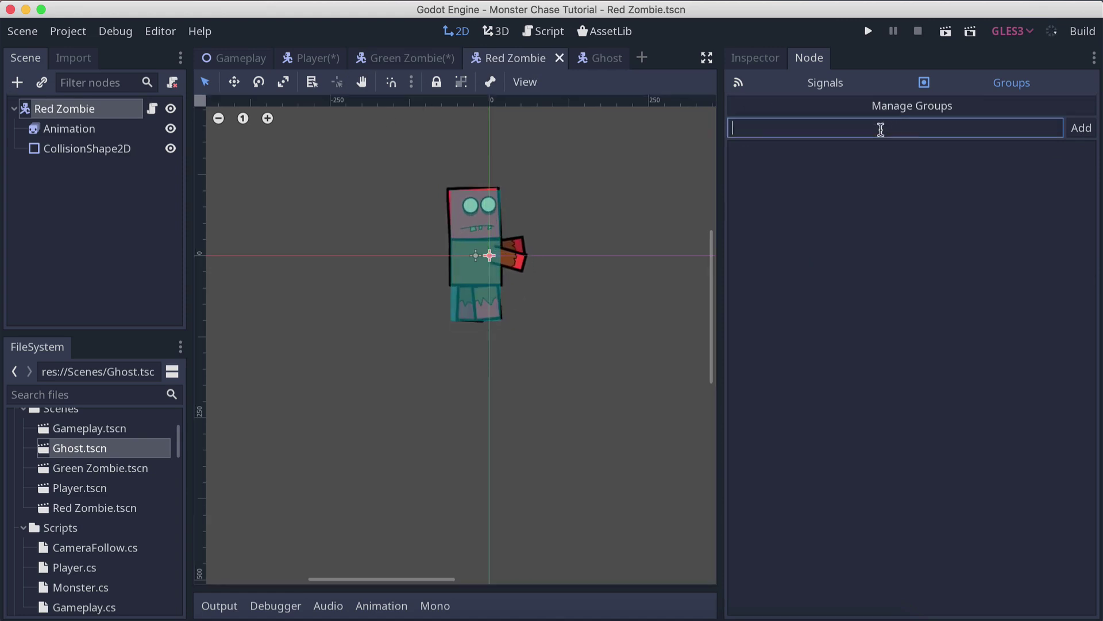
type("Enemy")
left_click(1081, 127)
Step: Add the Ghost to the Enemy group and save its scene
left_click(608, 58)
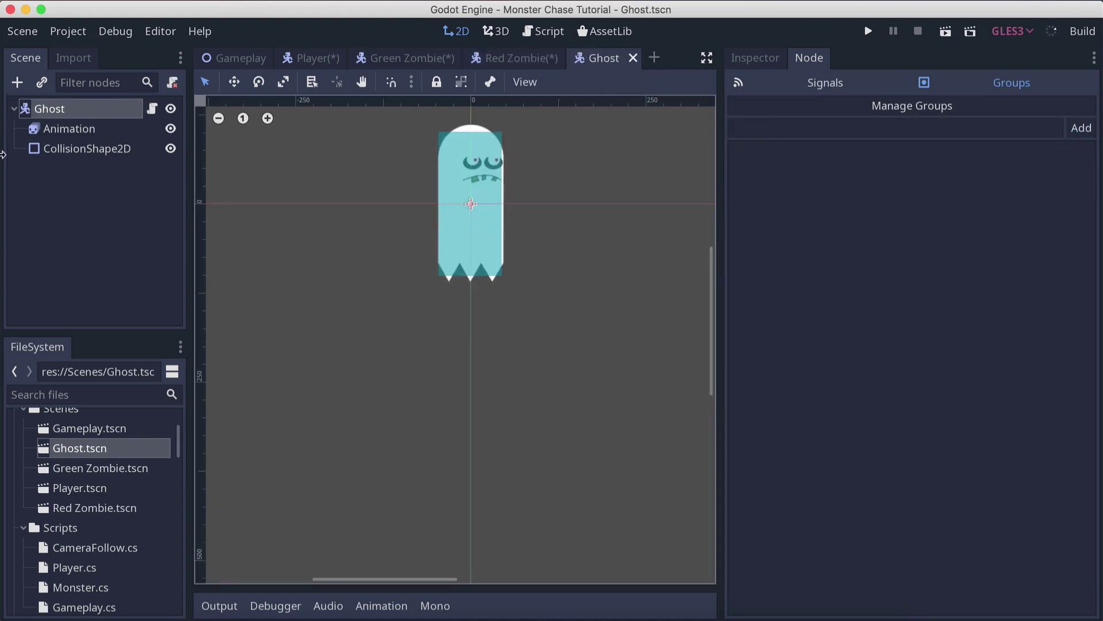
left_click(789, 126)
type("Enemy")
left_click(1080, 127)
key("super+s")
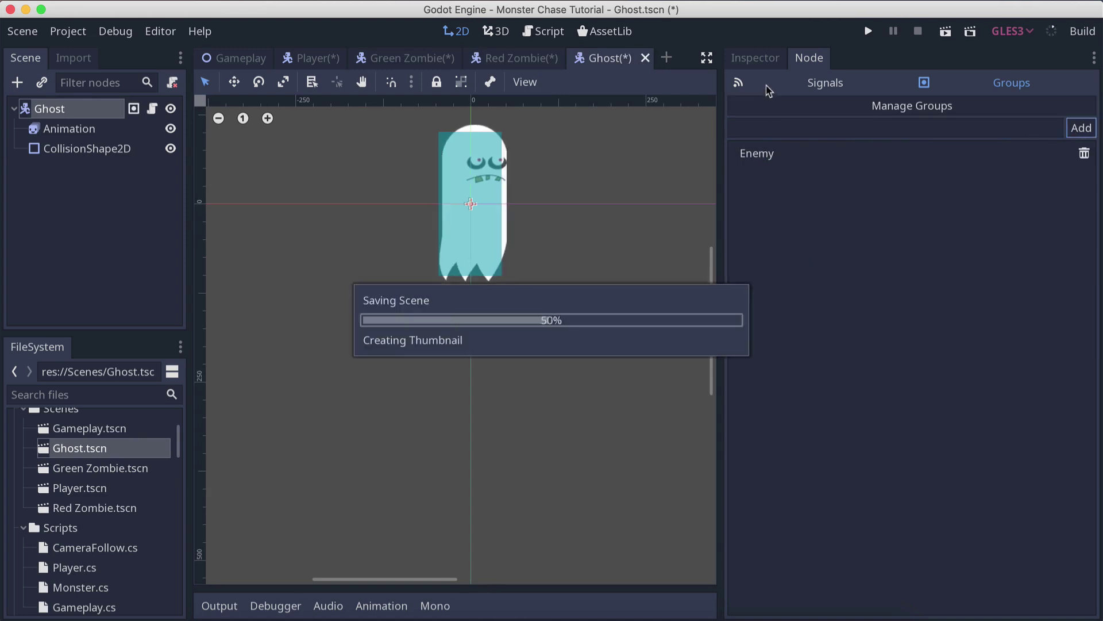
left_click(752, 57)
Step: Run the Gameplay scene and walk the player right and left
left_click(230, 58)
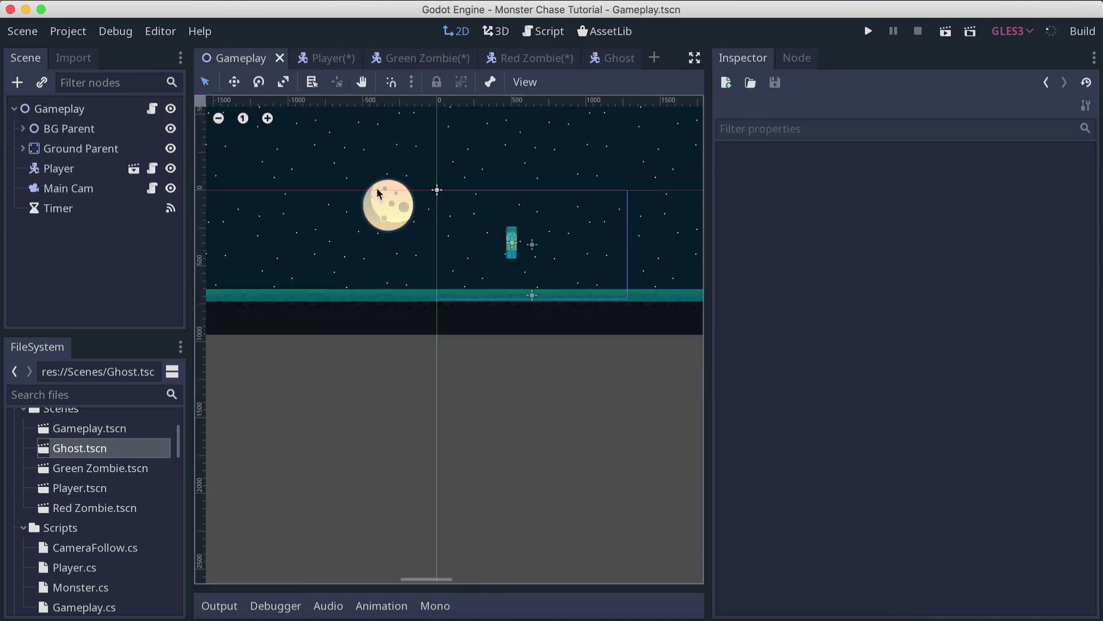
key("super+b")
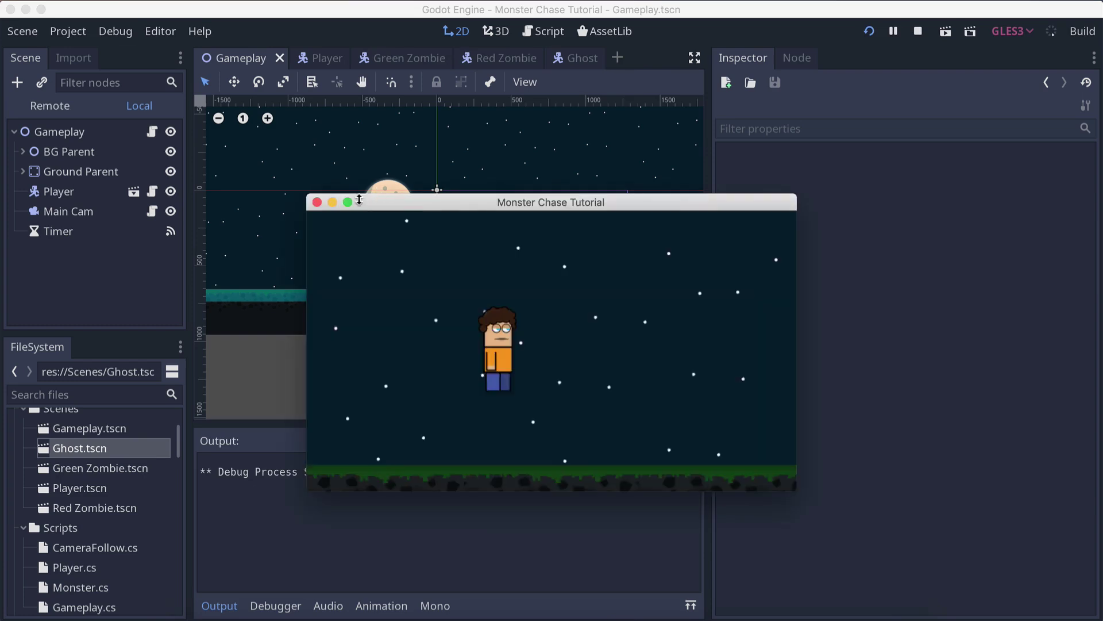
key("Right")
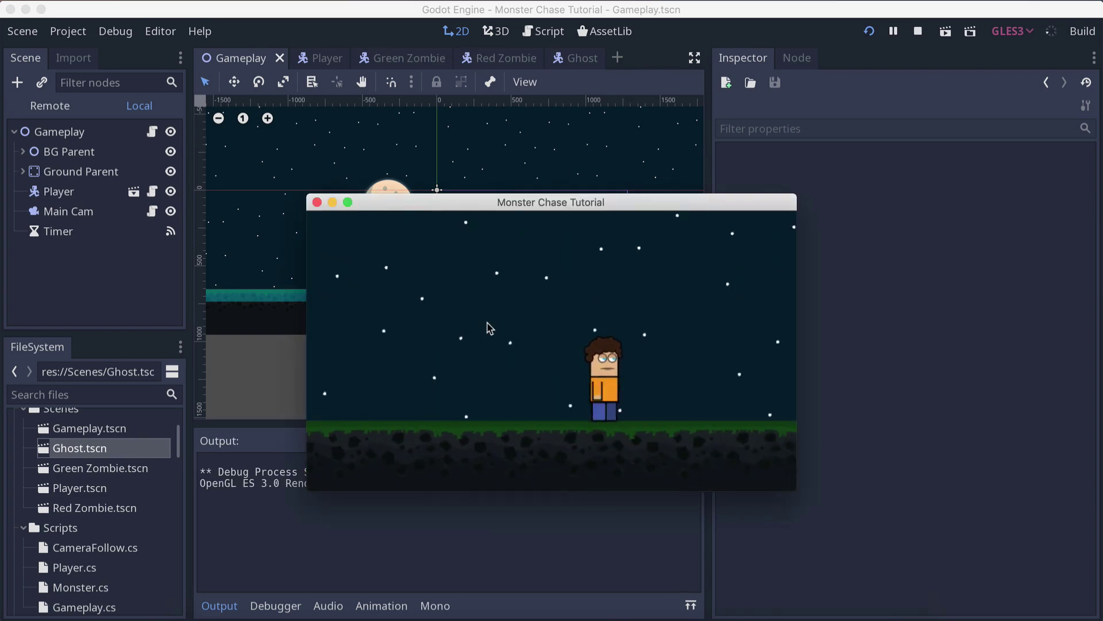
key("Left")
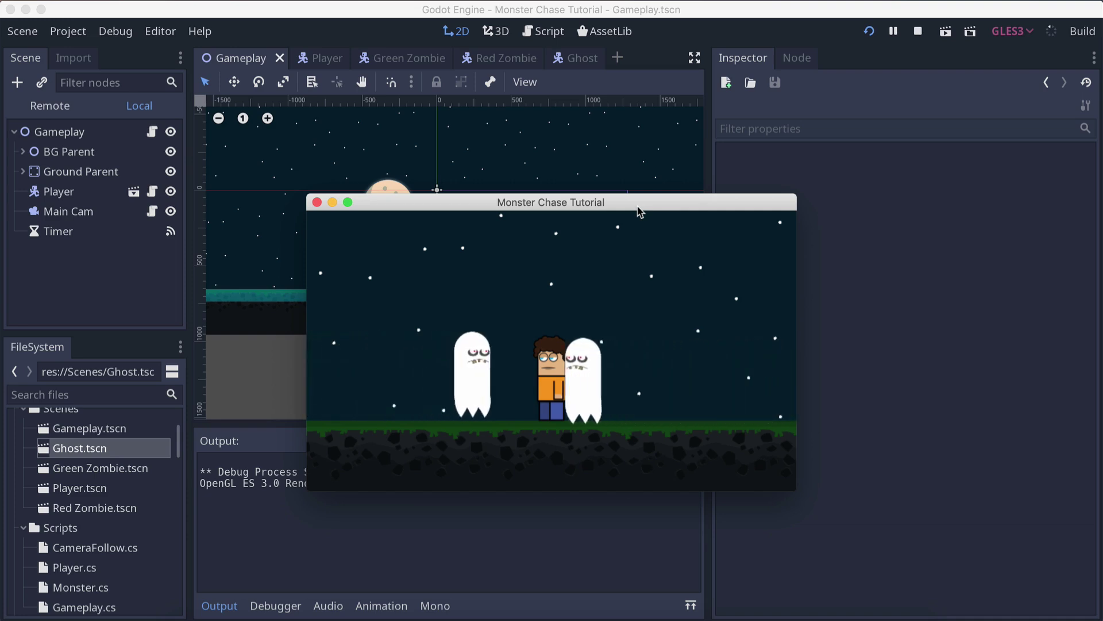
Step: Expand the ObjectDisposedException under Debugger Errors and jump to its source line in Player.cs
left_click(284, 605)
left_click(281, 409)
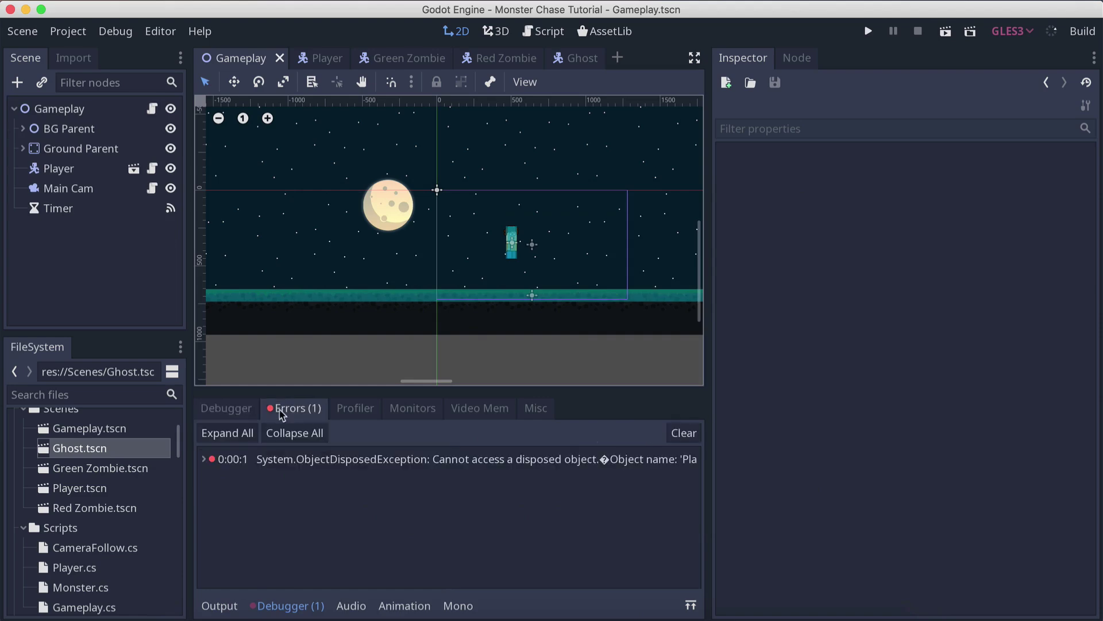
left_click(206, 459)
double_click(298, 539)
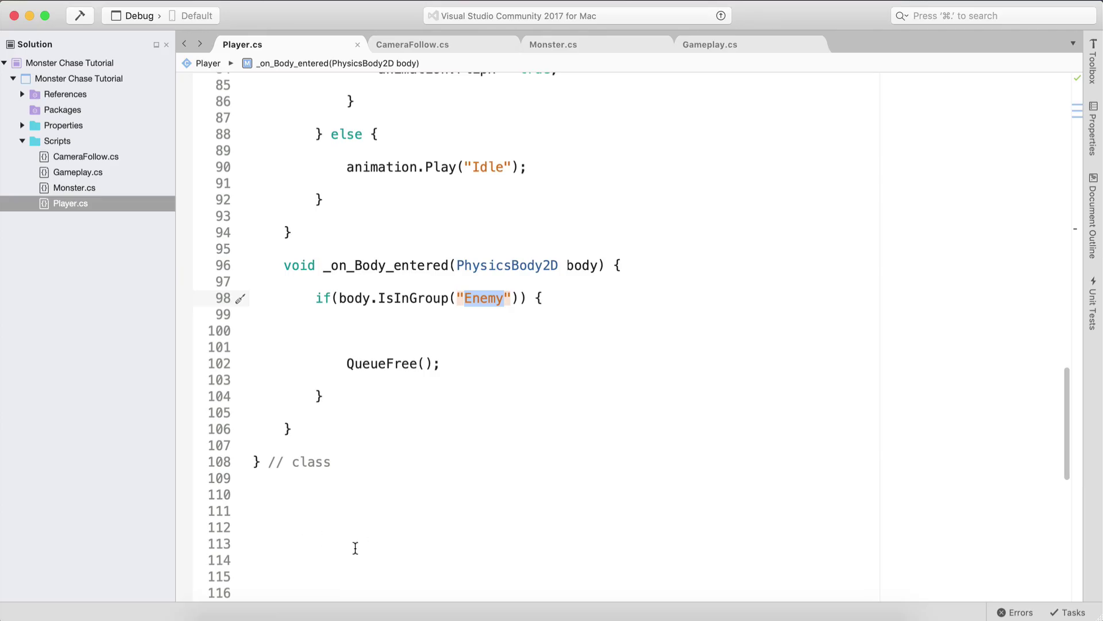
Step: Review the playerTarget line and the playerDied check in CameraFollow.cs
left_click(424, 46)
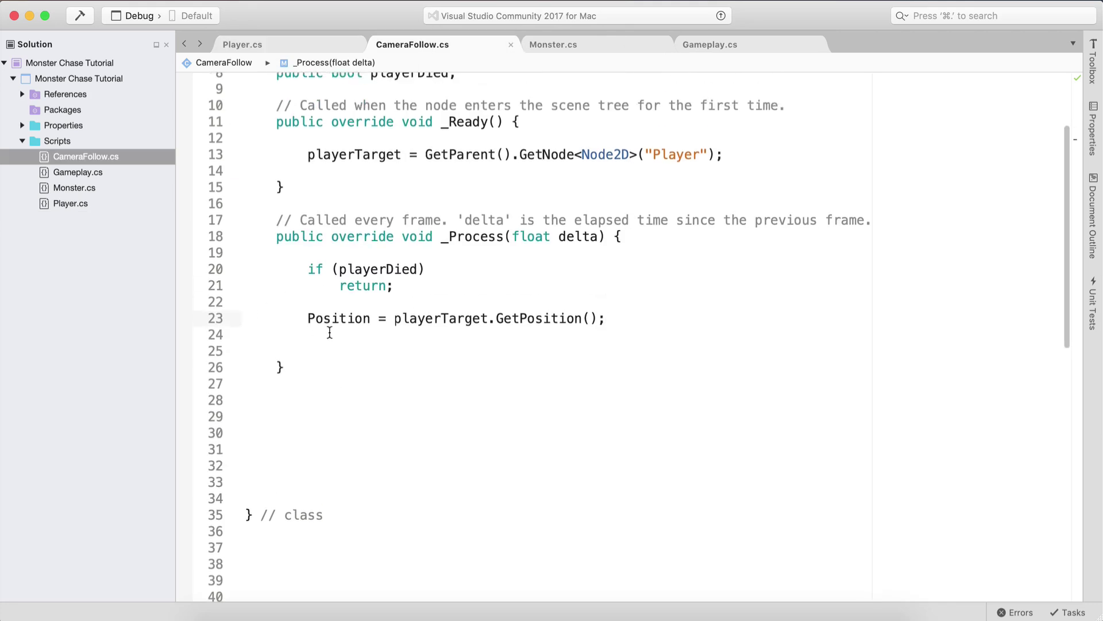
double_click(409, 319)
key("shift+super+Right")
left_click(618, 317)
double_click(362, 269)
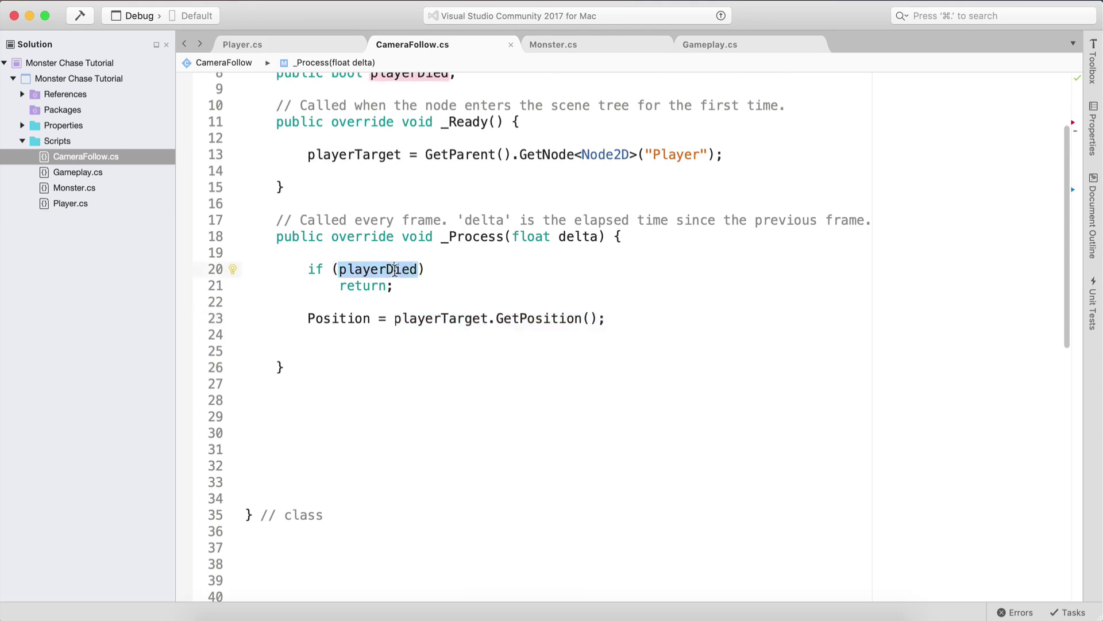
Step: In Player.cs, add GetParent().GetNode<CameraFollow>("Main Cam").playerDied = true; above QueueFree()
left_click(255, 44)
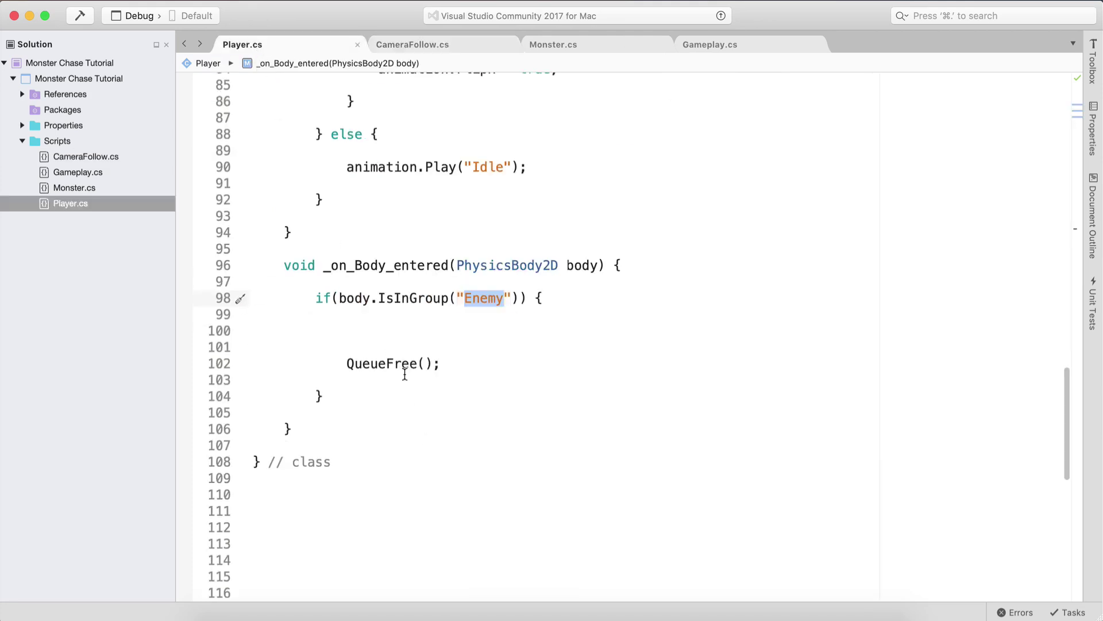
left_click(404, 347)
key("Up")
key("Return")
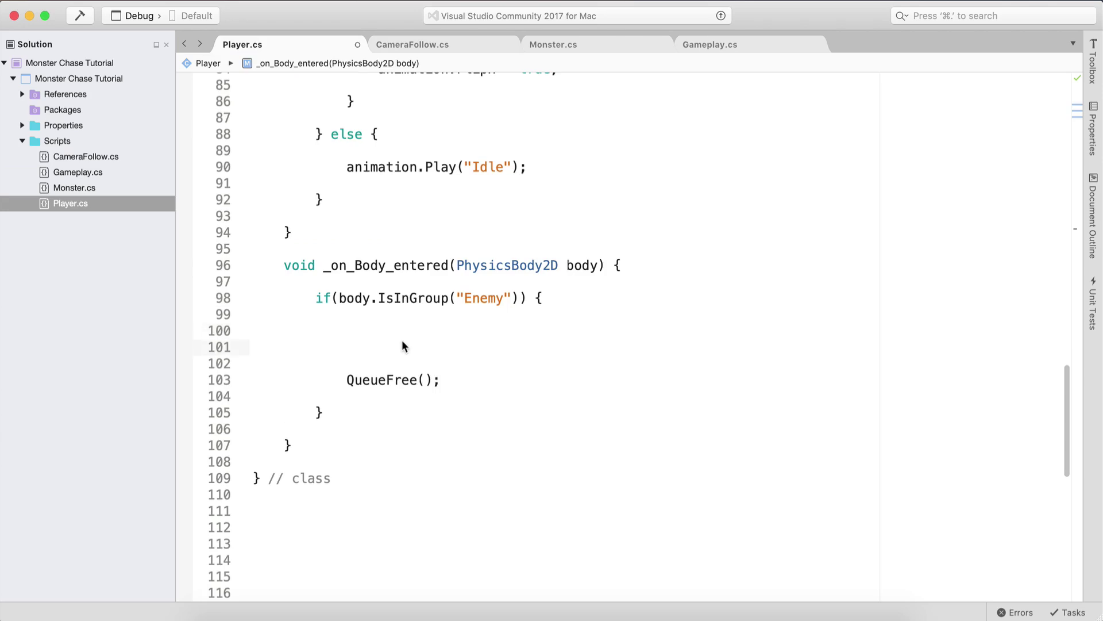
type("GetParent().GetNode(<")
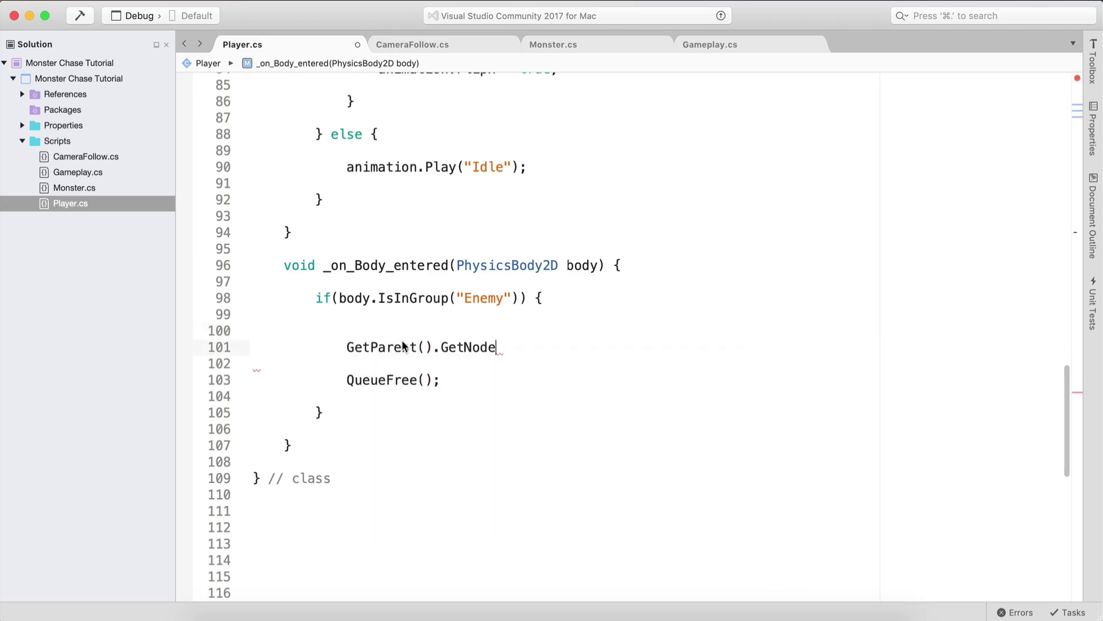
key("BackSpace")
key("BackSpace")
type("<Cam>")
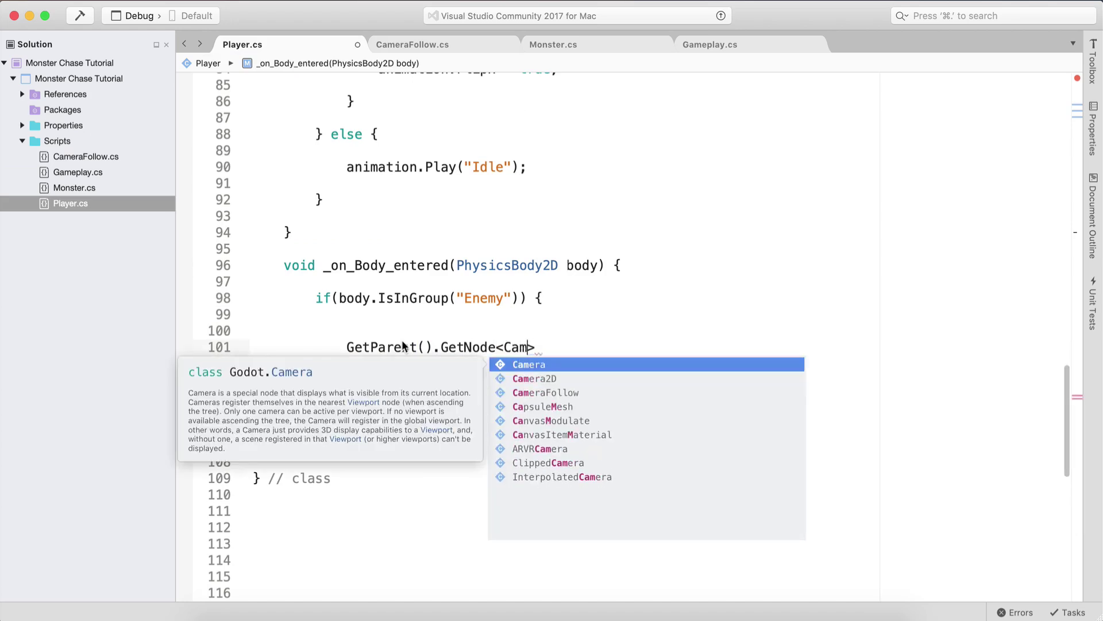
key("BackSpace")
key("BackSpace")
type("ameraFollow")
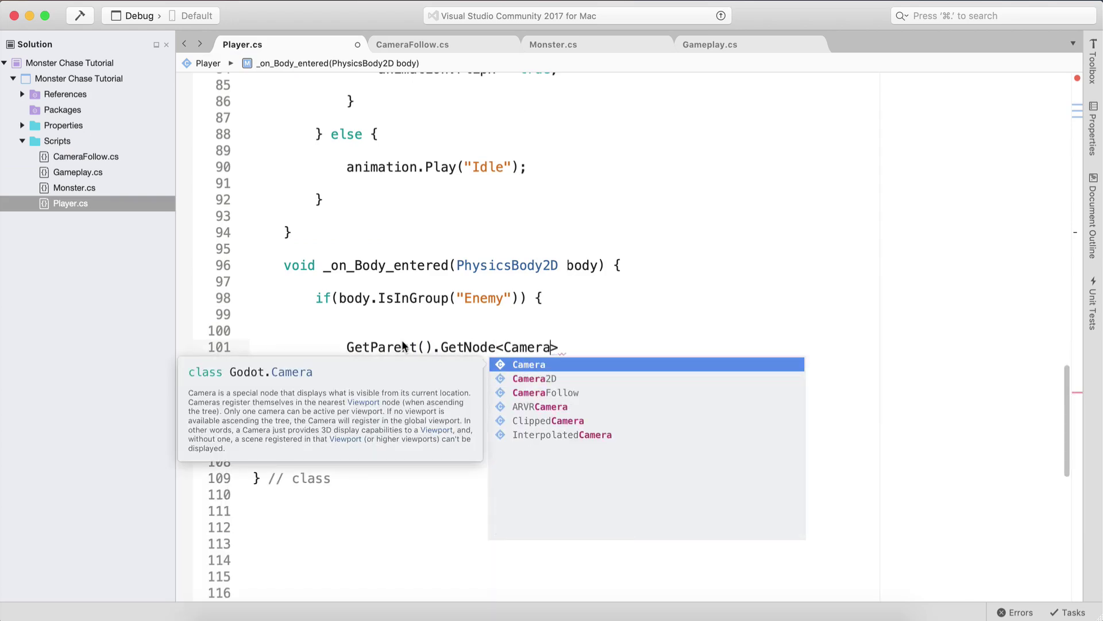
type(">()")
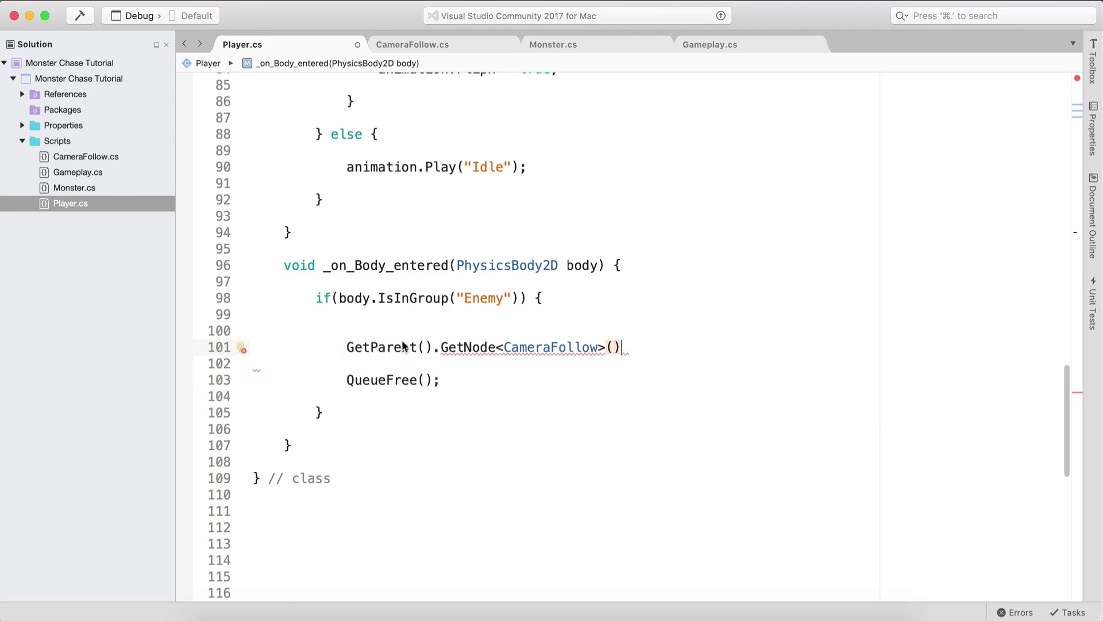
key("Left")
type("\"Main")
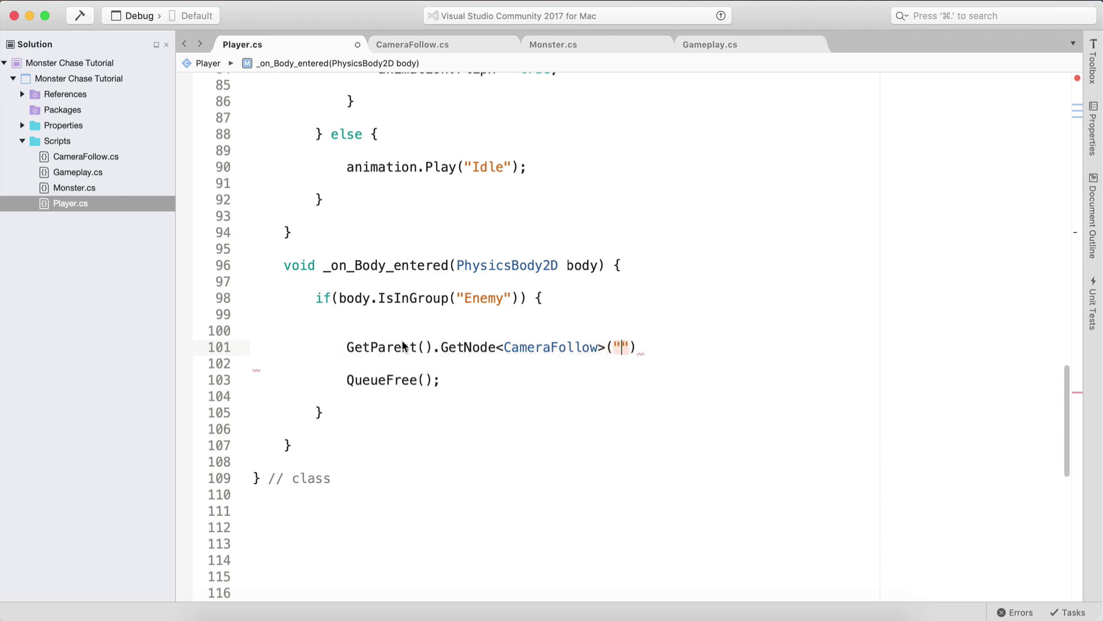
type(" Cam\").")
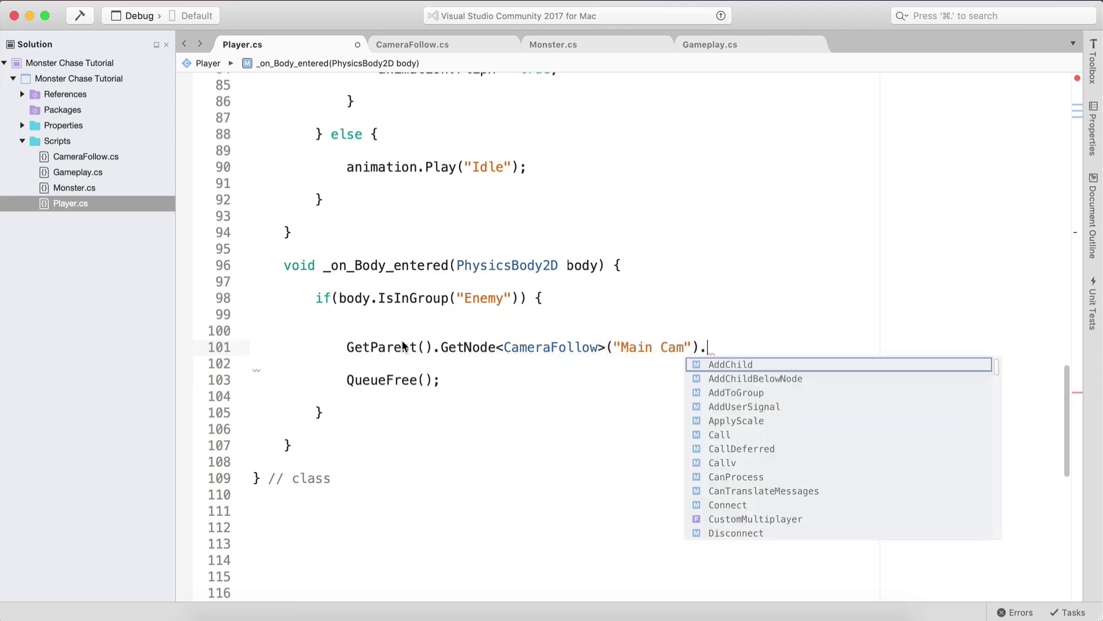
type("playerDied = true;")
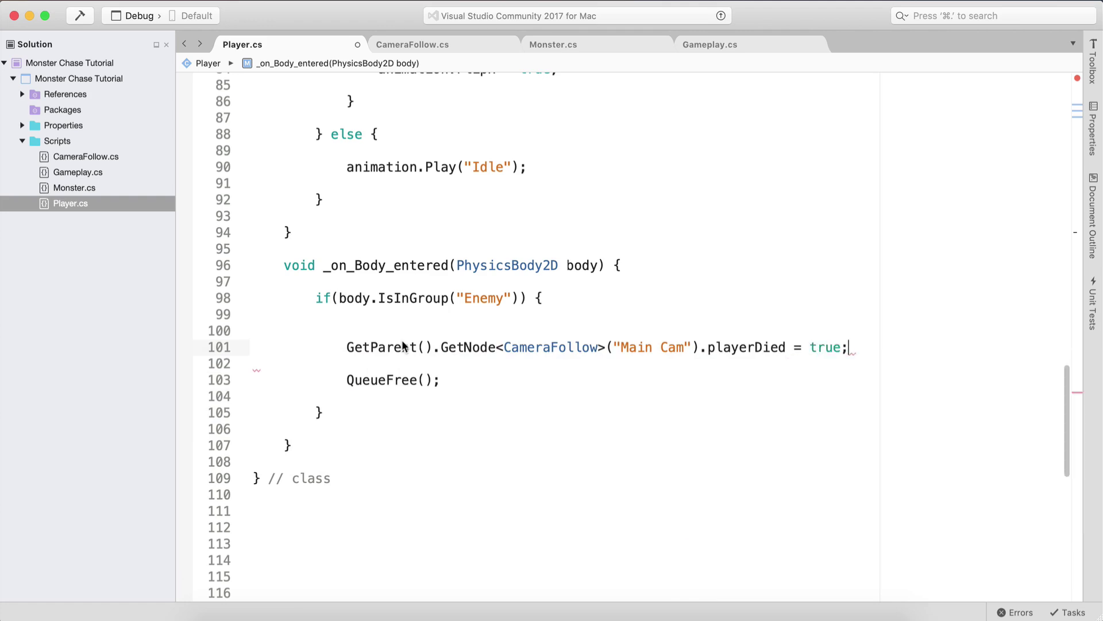
Step: Save Player.cs and check the new playerDied line 101
key("super+s")
left_click(758, 334)
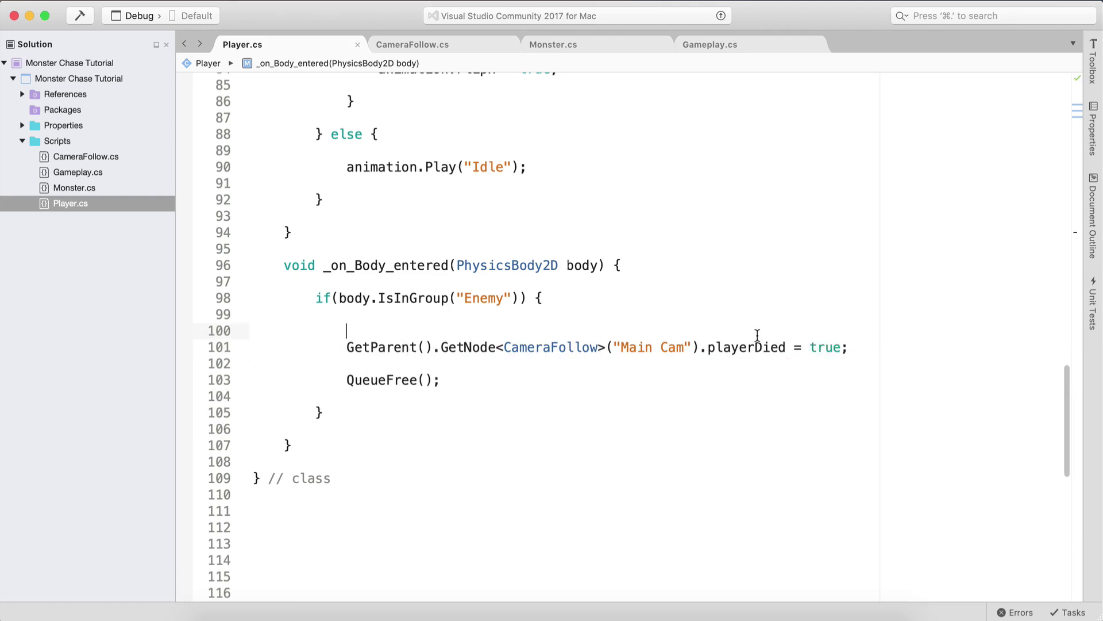
double_click(758, 345)
left_click(862, 359)
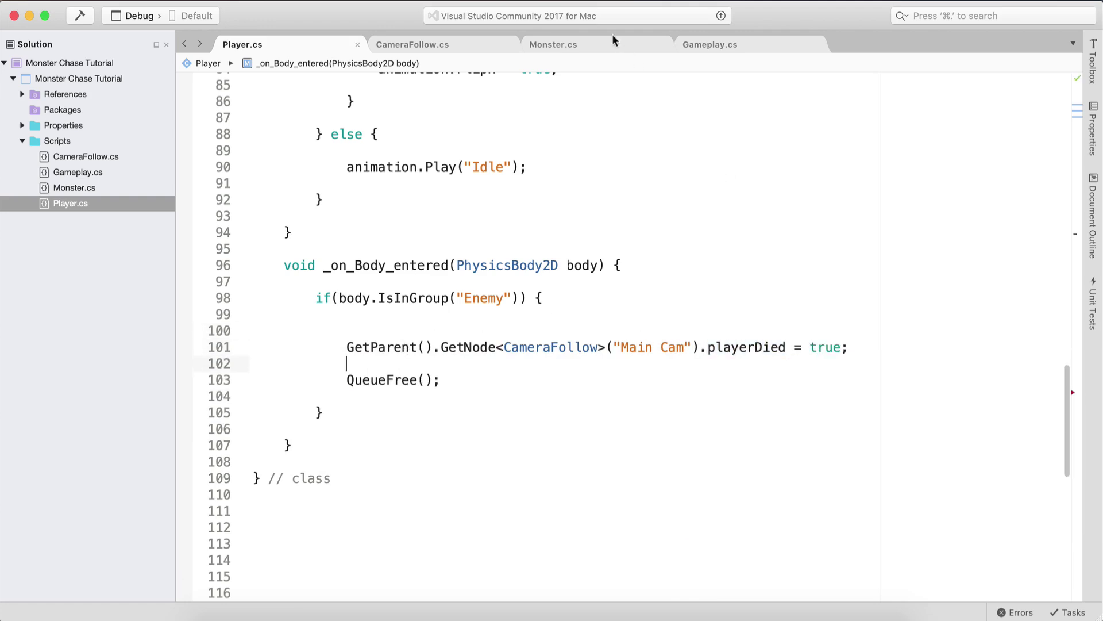
Step: Re-check the playerDied if statement in CameraFollow.cs, then go back to Godot
left_click(432, 47)
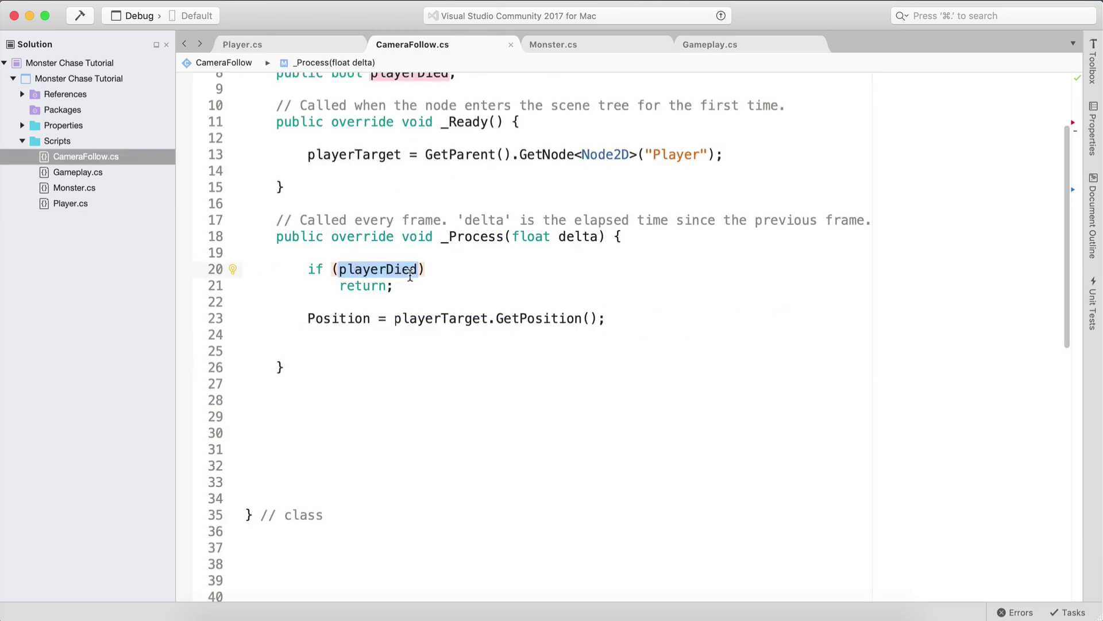
left_click(392, 287)
key("alt+shift+Up")
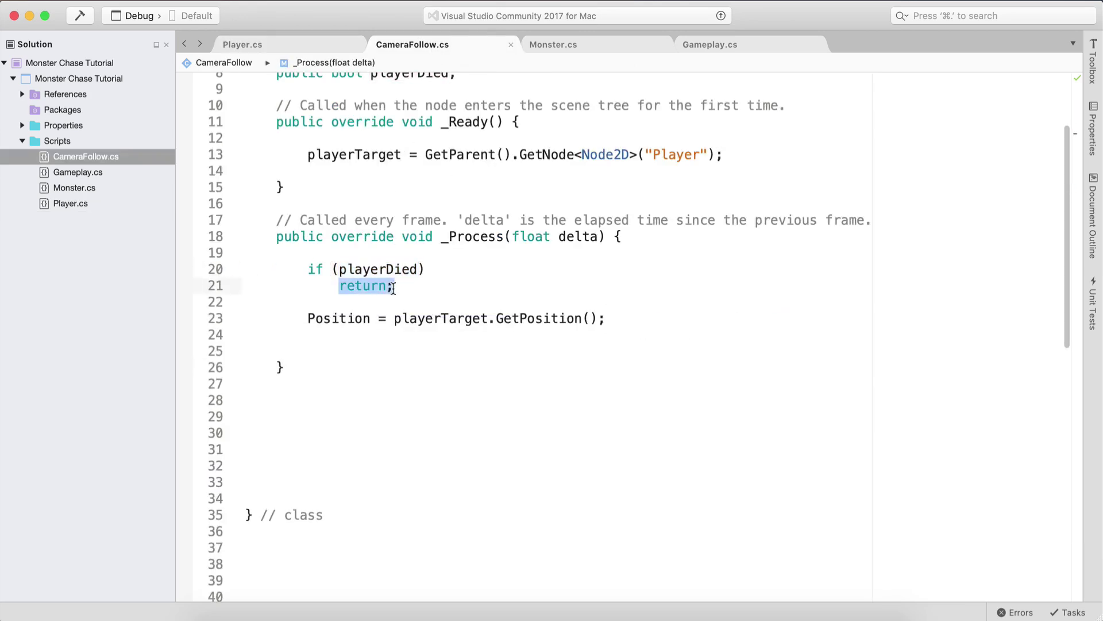
key("alt+shift+Up")
left_click(523, 319)
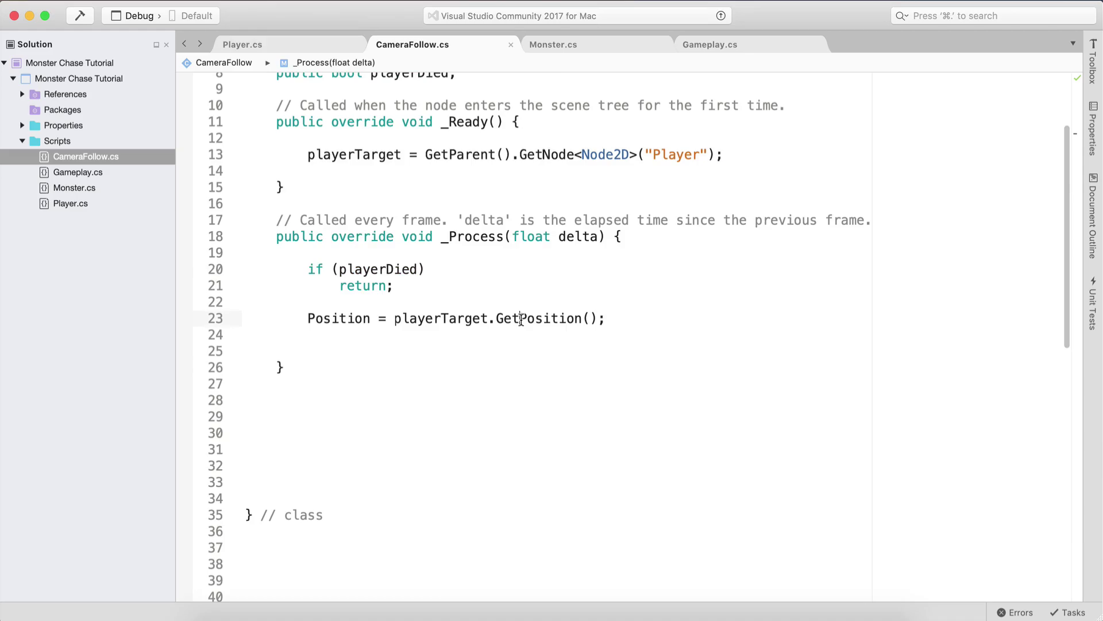
left_click(505, 608)
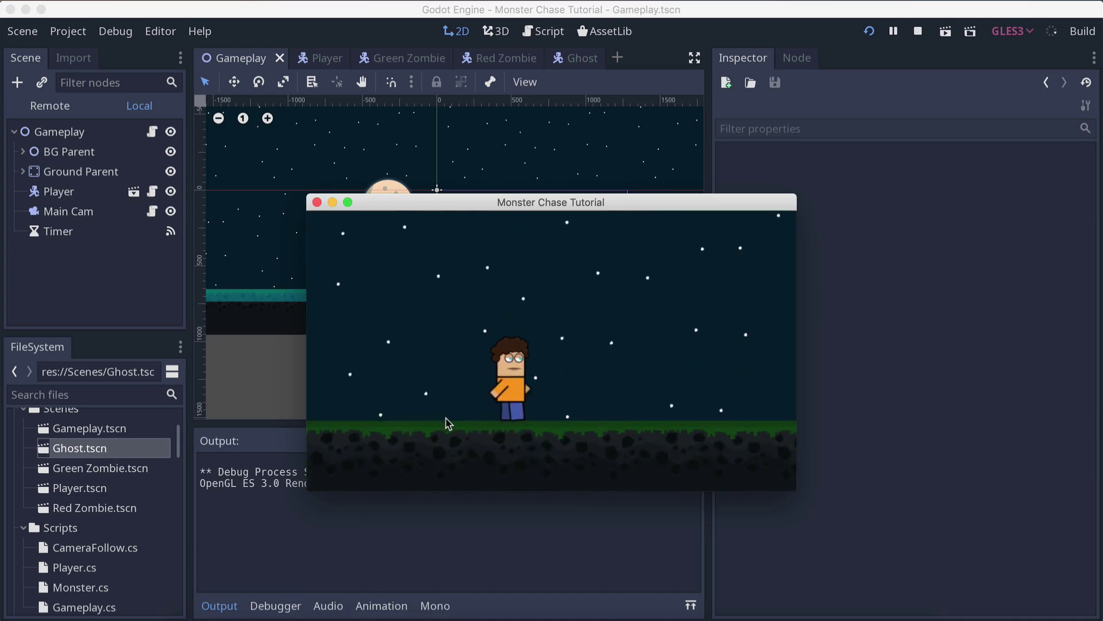
key("Right")
key("Left")
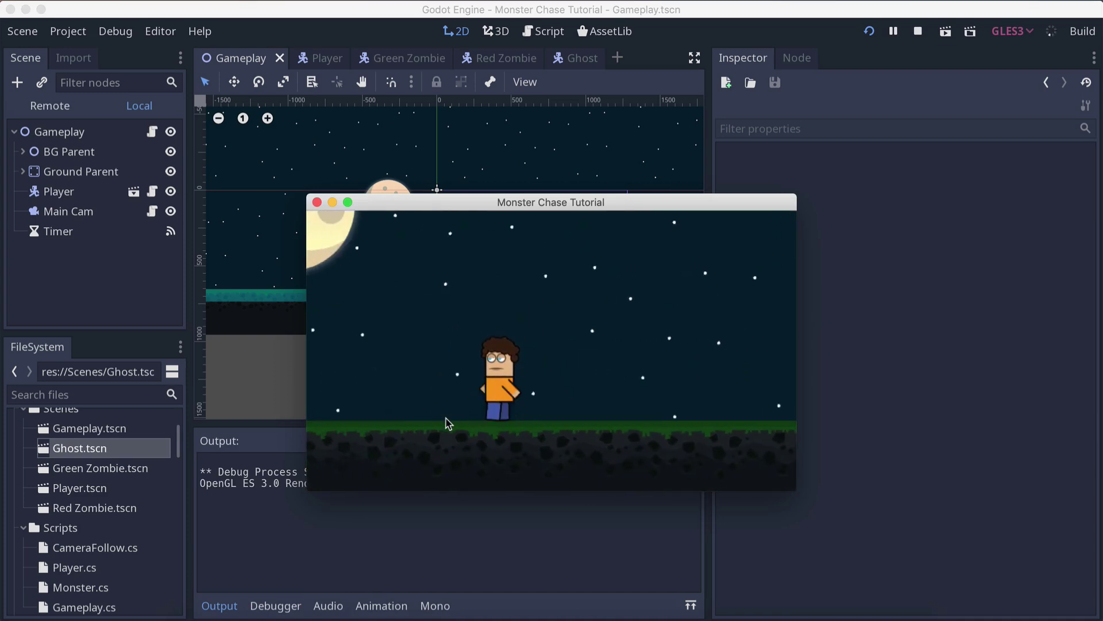
left_click_drag(623, 203, 560, 102)
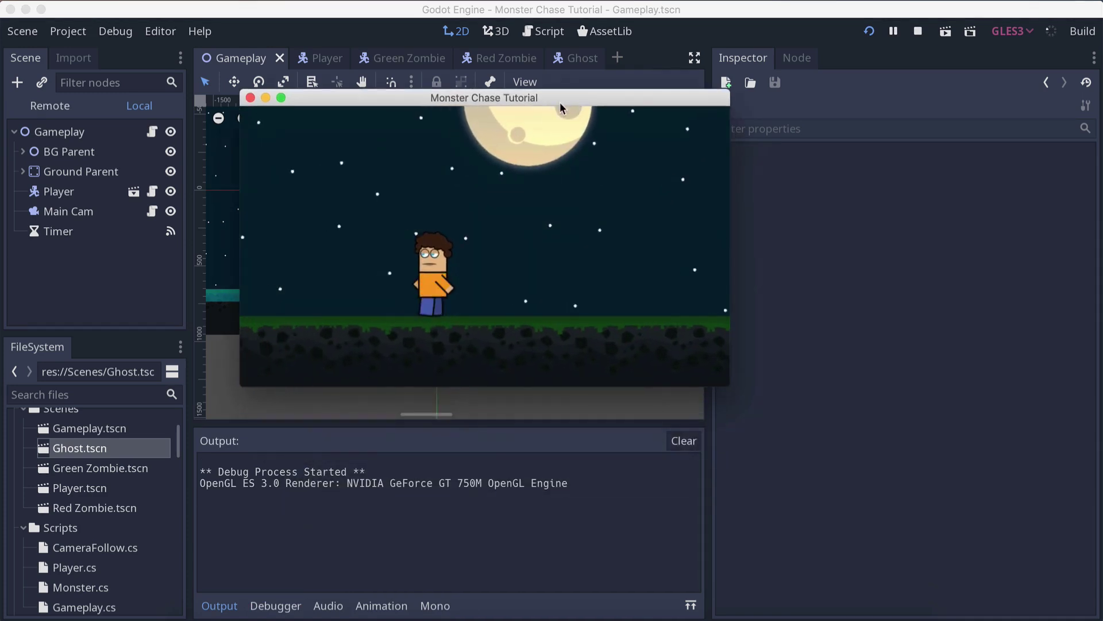
left_click_drag(727, 385, 881, 512)
key("Right")
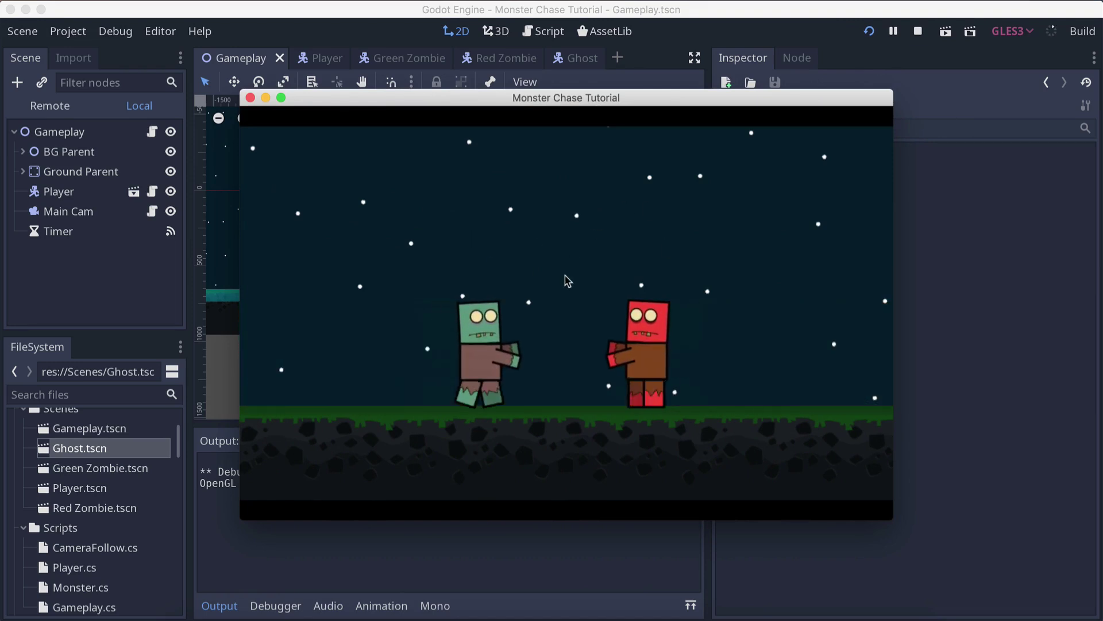
left_click(250, 98)
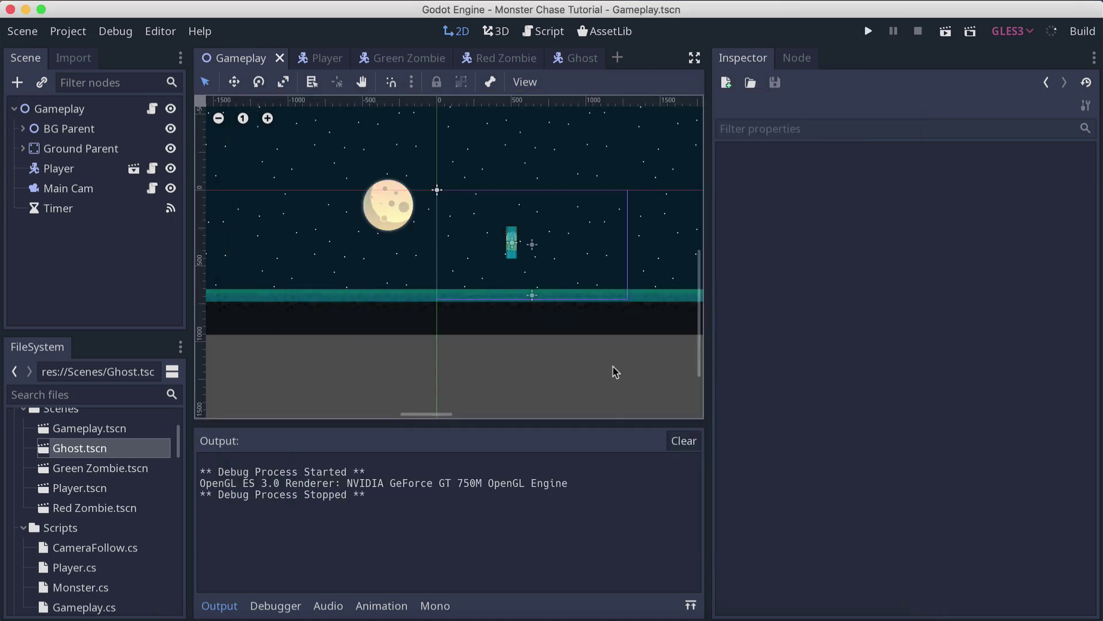